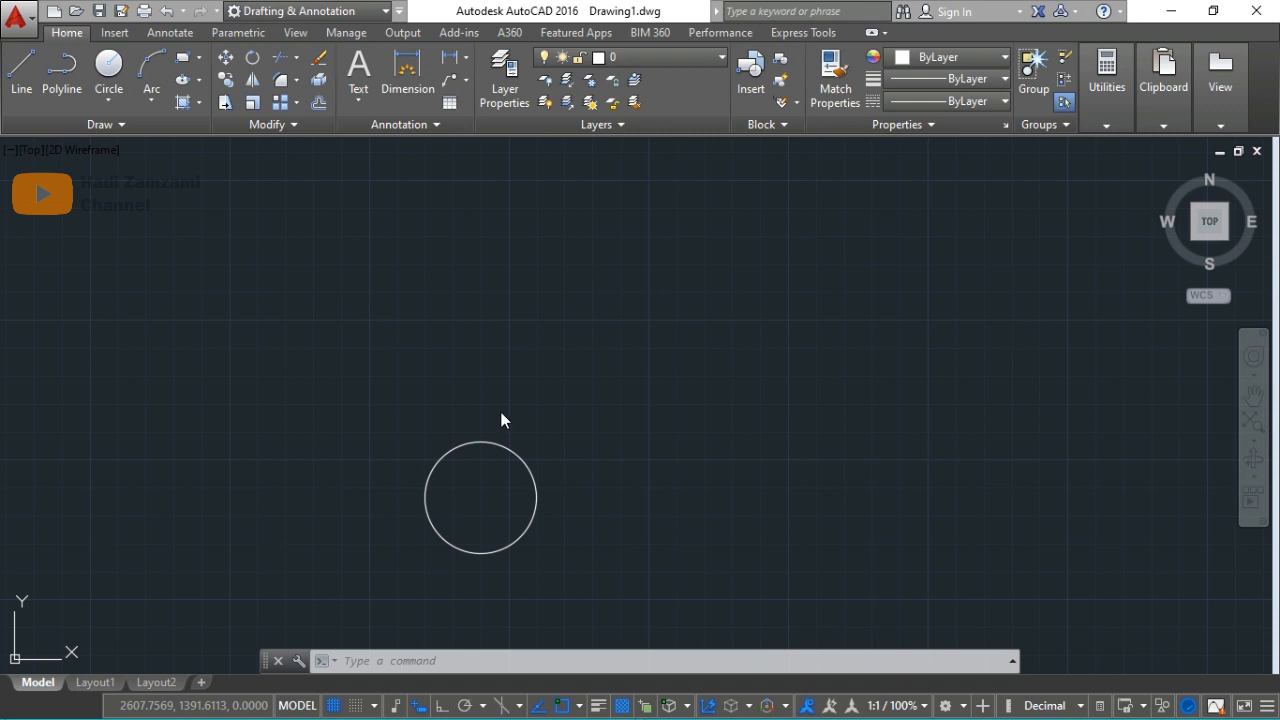
left_click(511, 394)
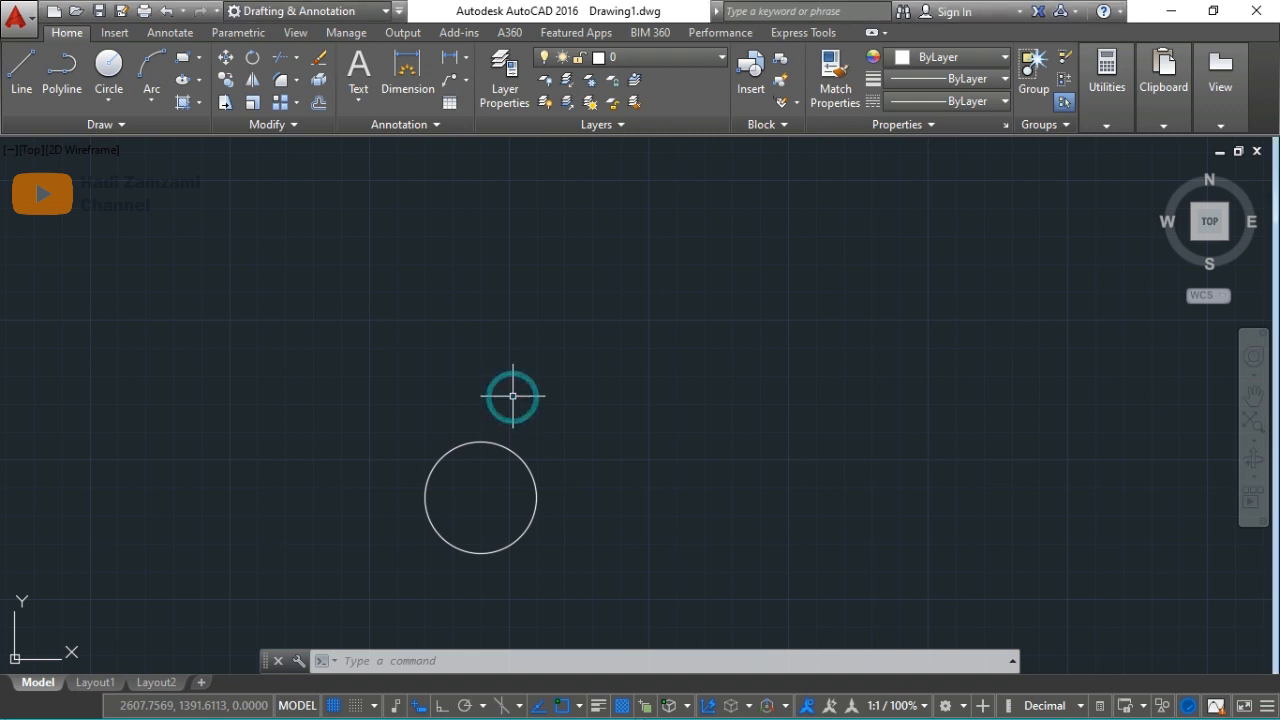
type("copy")
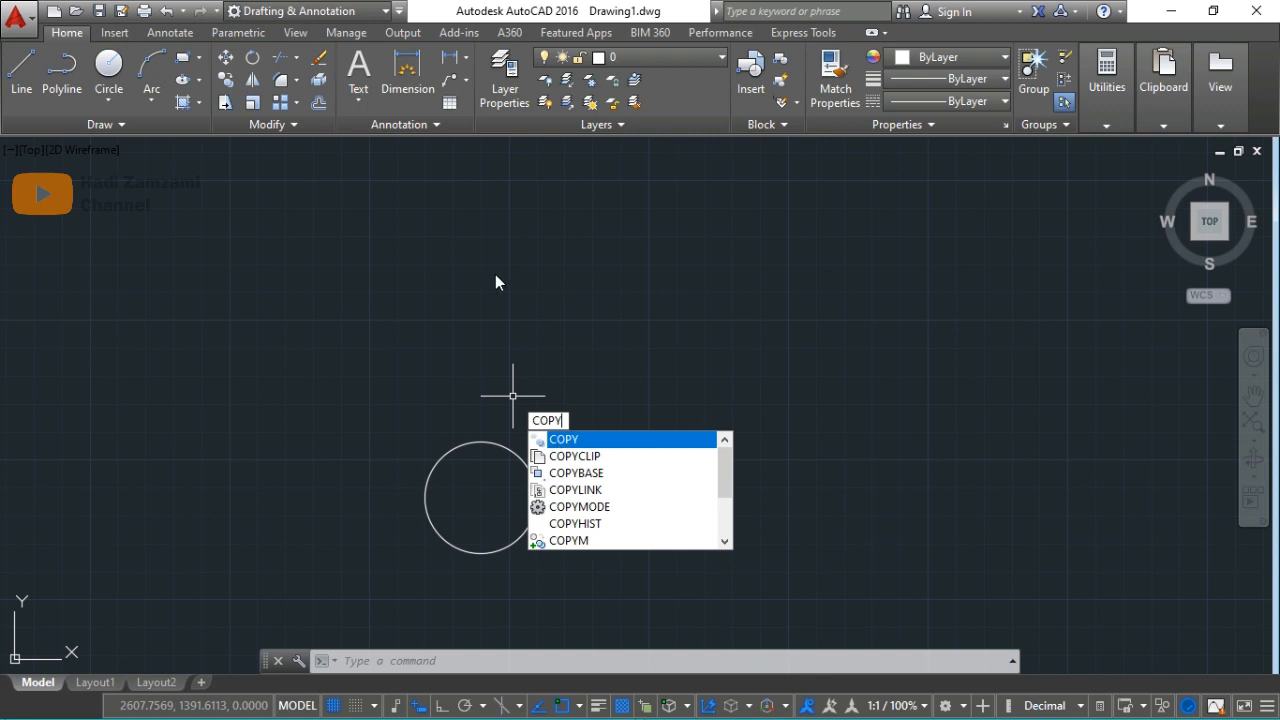
key("Return")
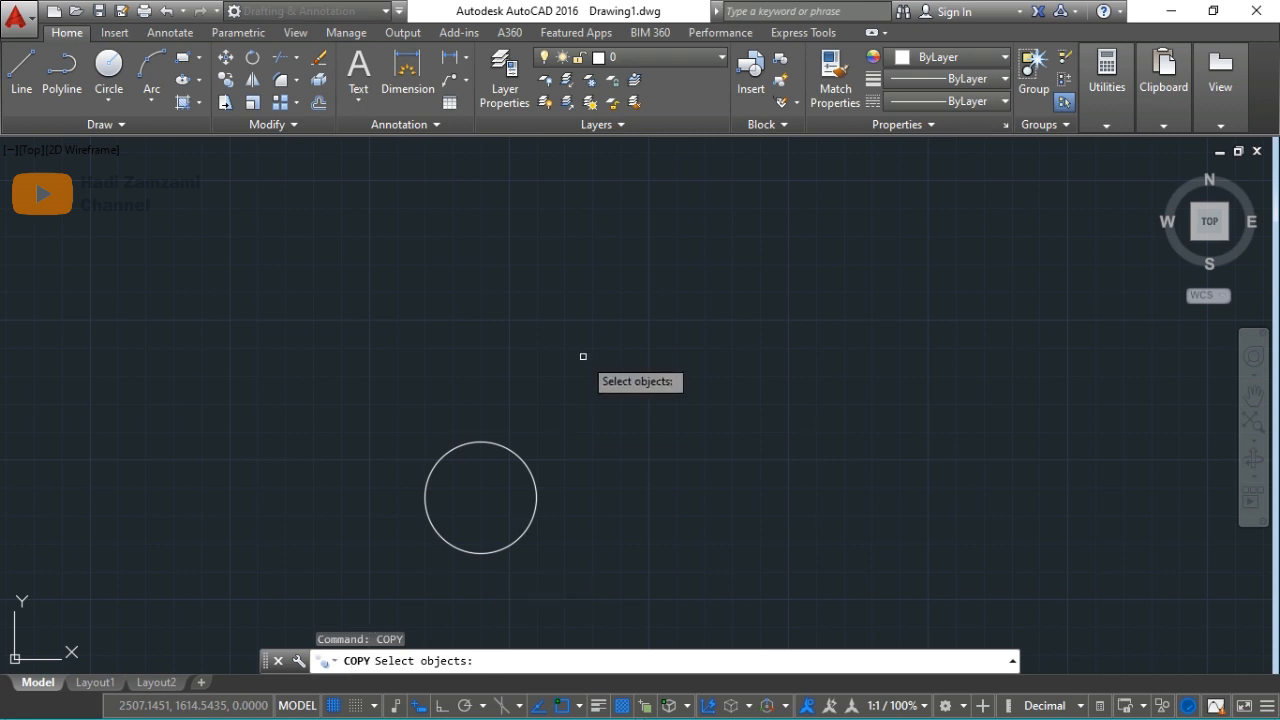
key("Escape")
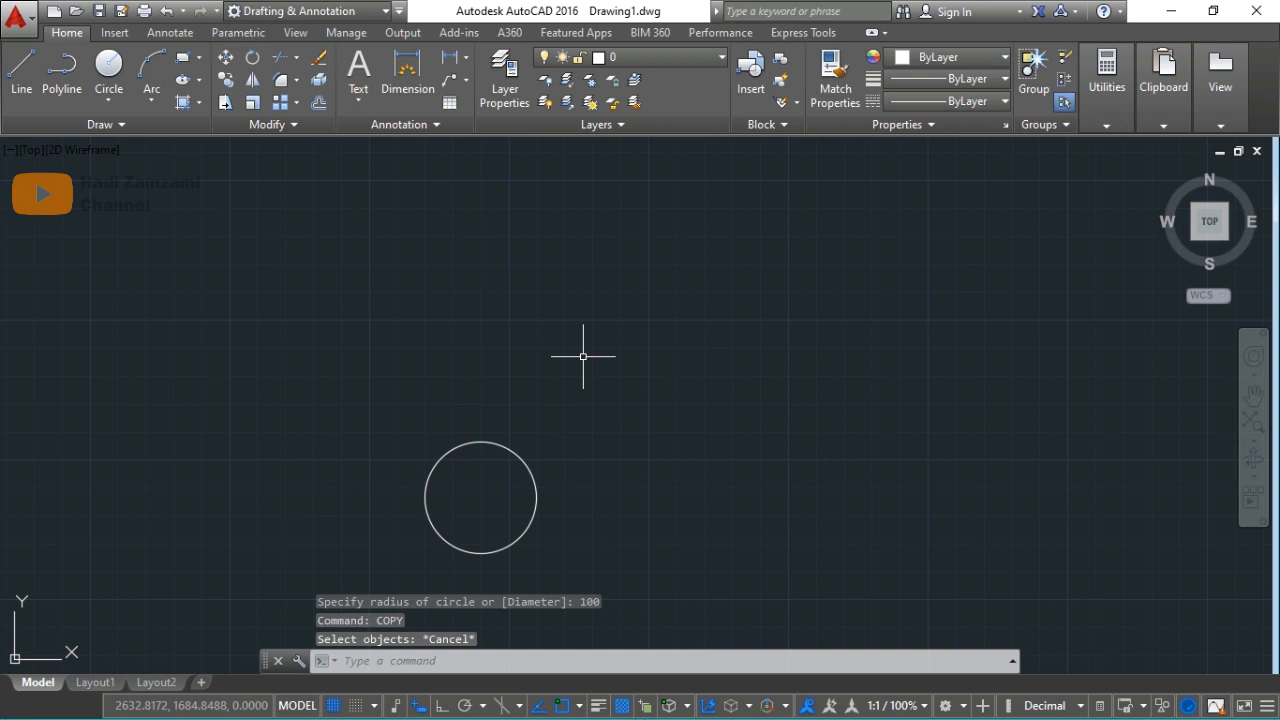
type("co")
key("Return")
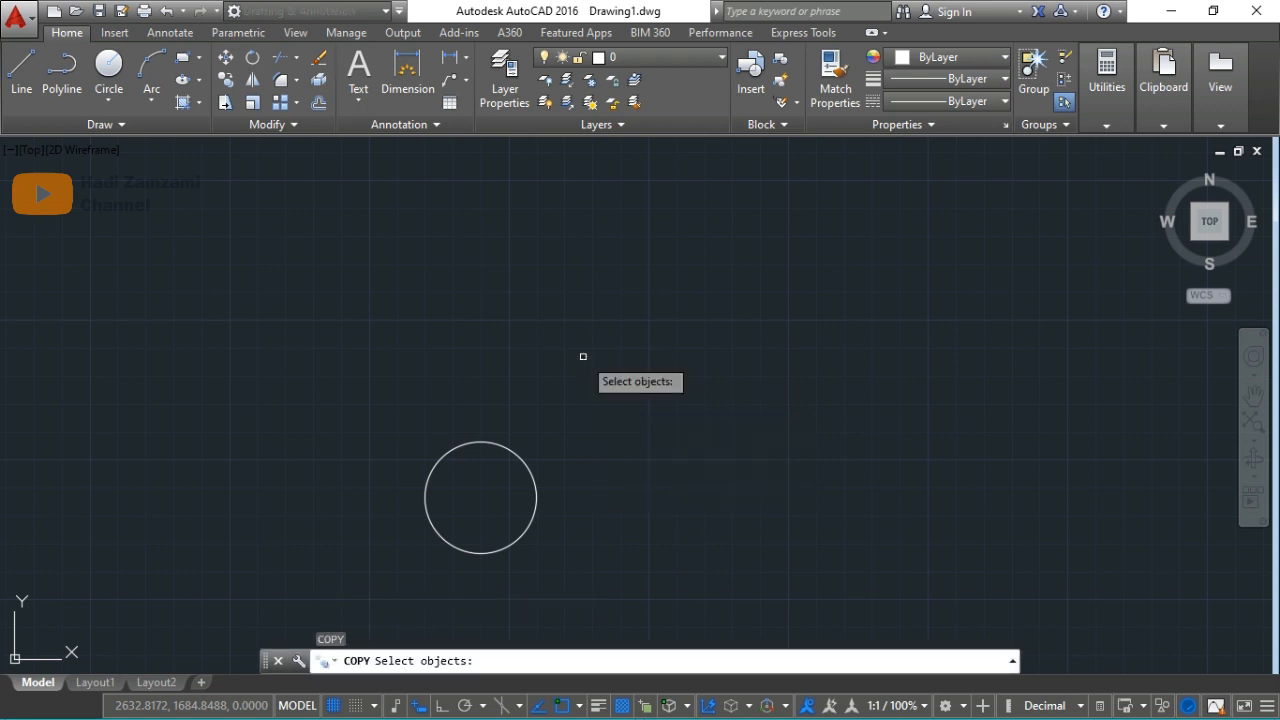
key("Escape")
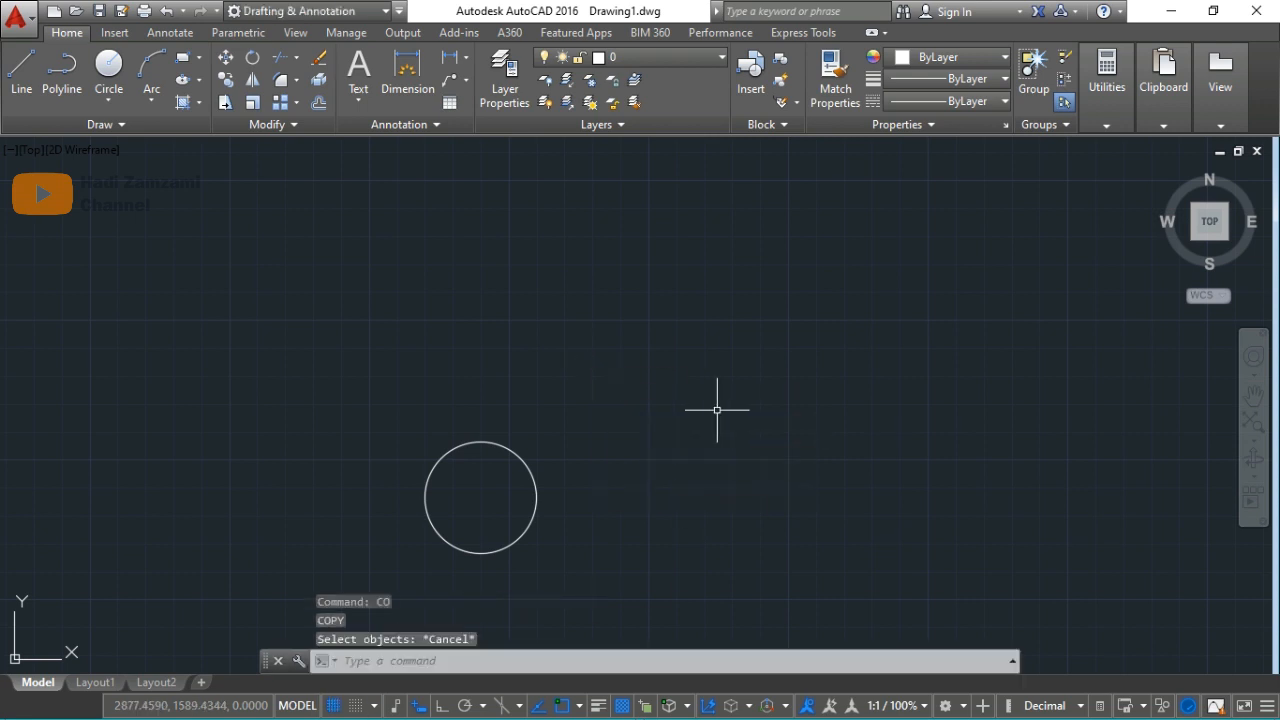
key("Escape")
key("Escape")
key("Escape")
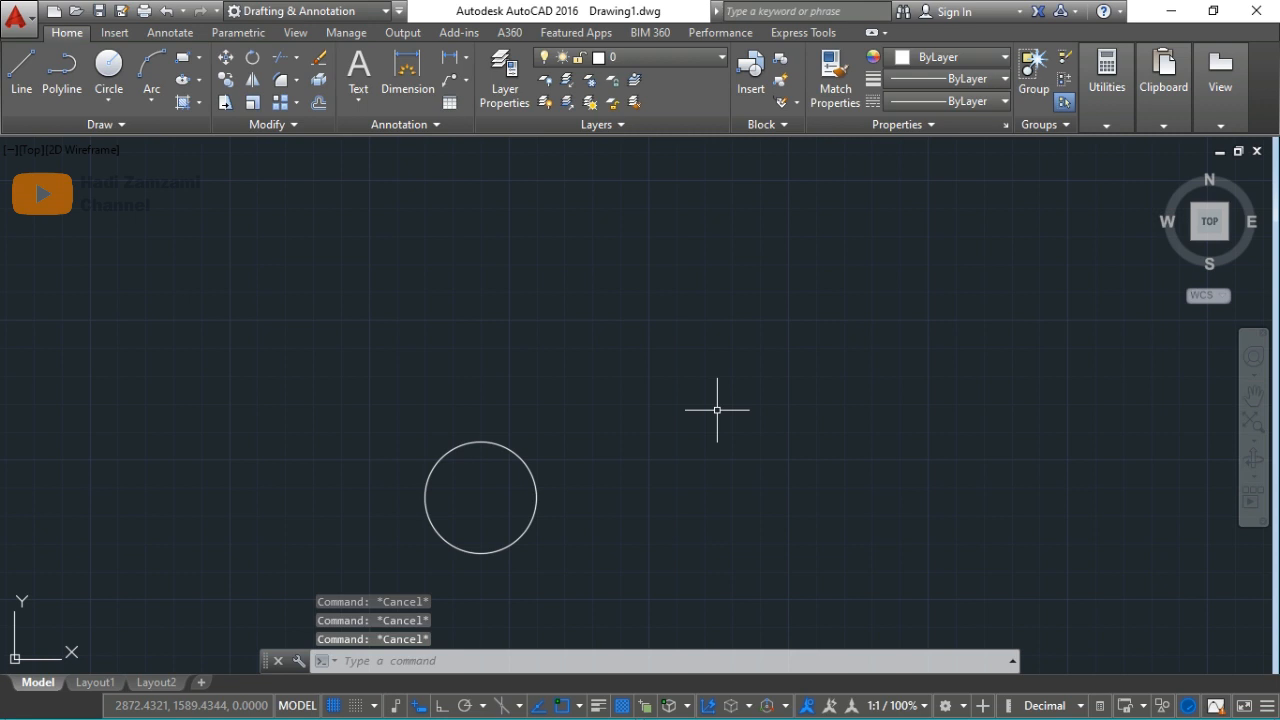
type("cp")
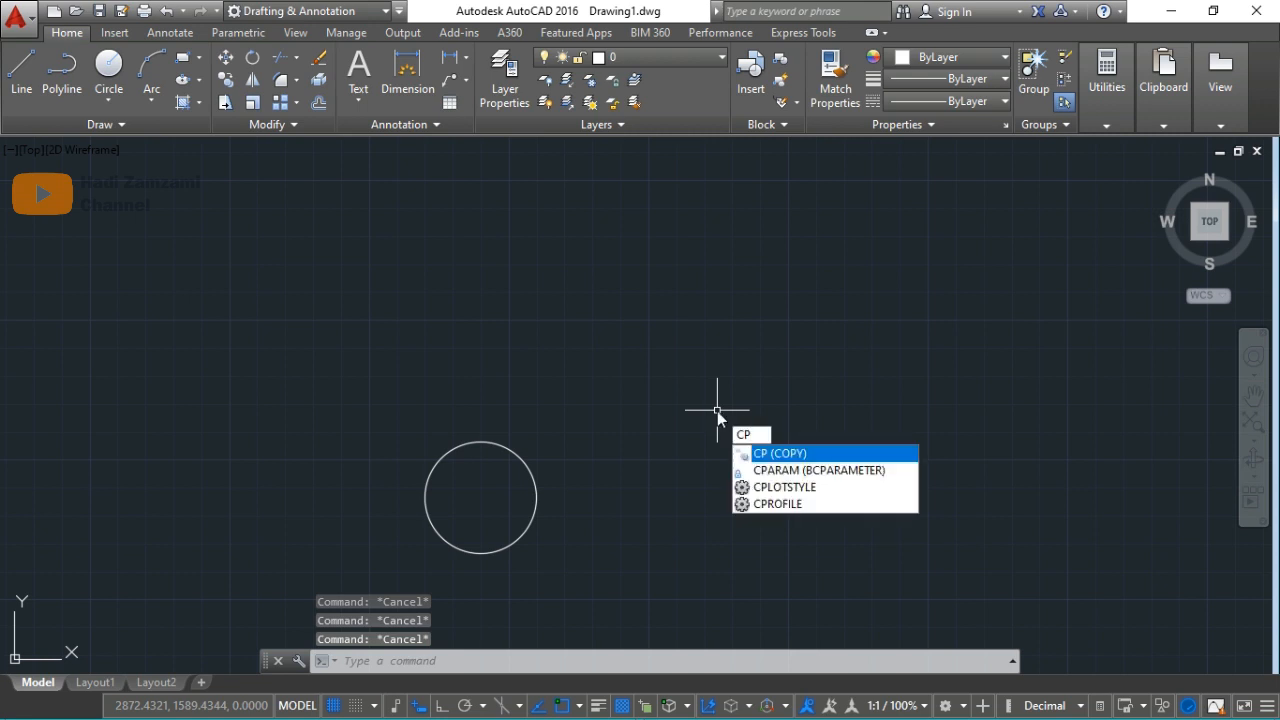
key("Return")
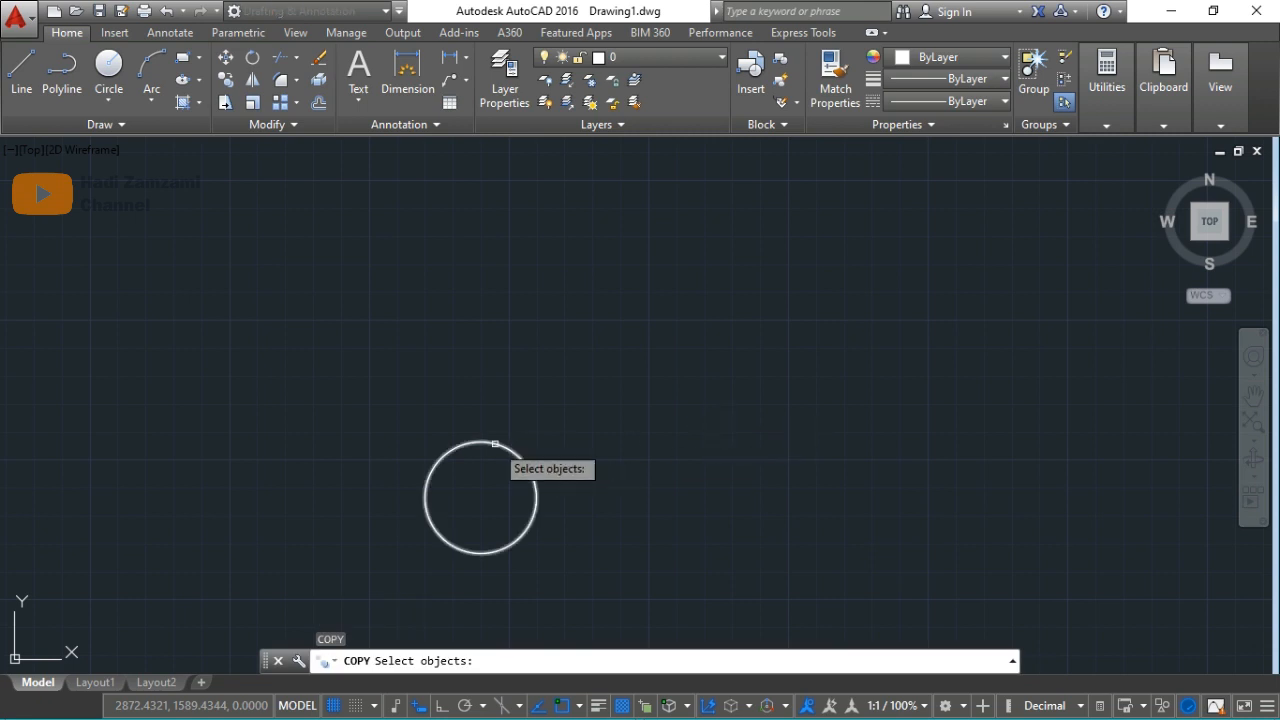
key("Escape")
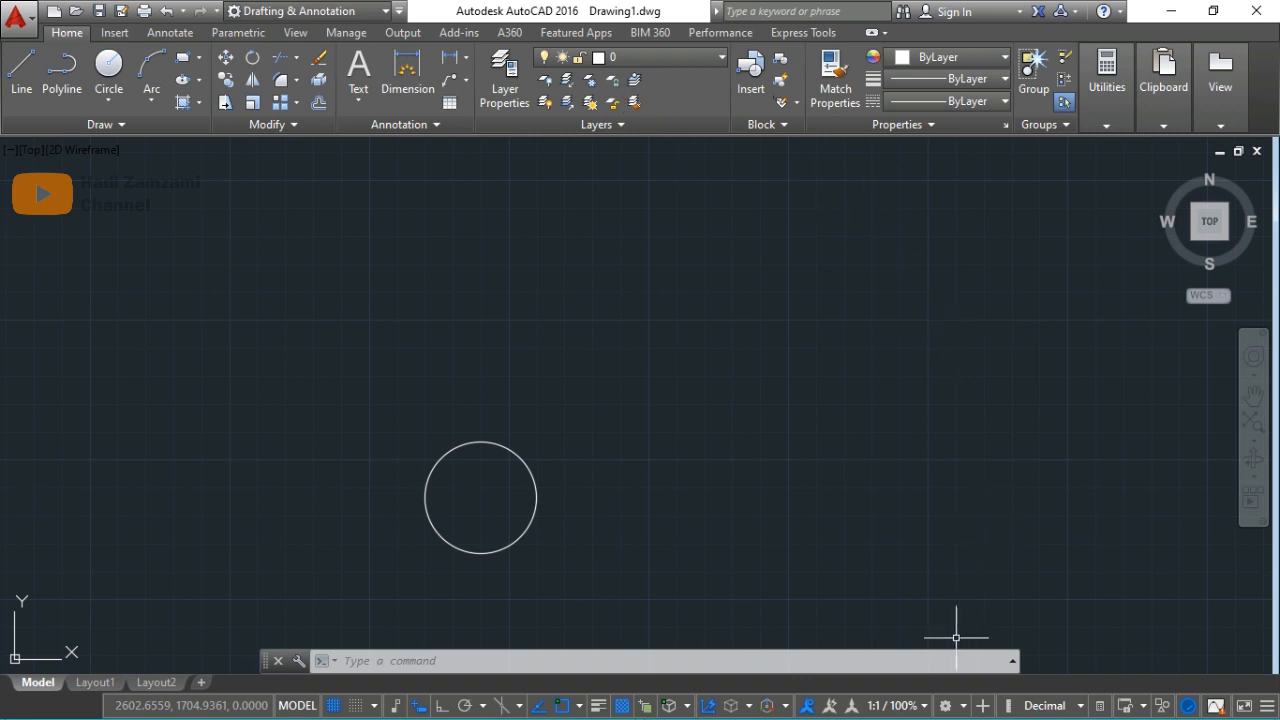
Step: Set the workspace to Drafting & Annotation
left_click(961, 707)
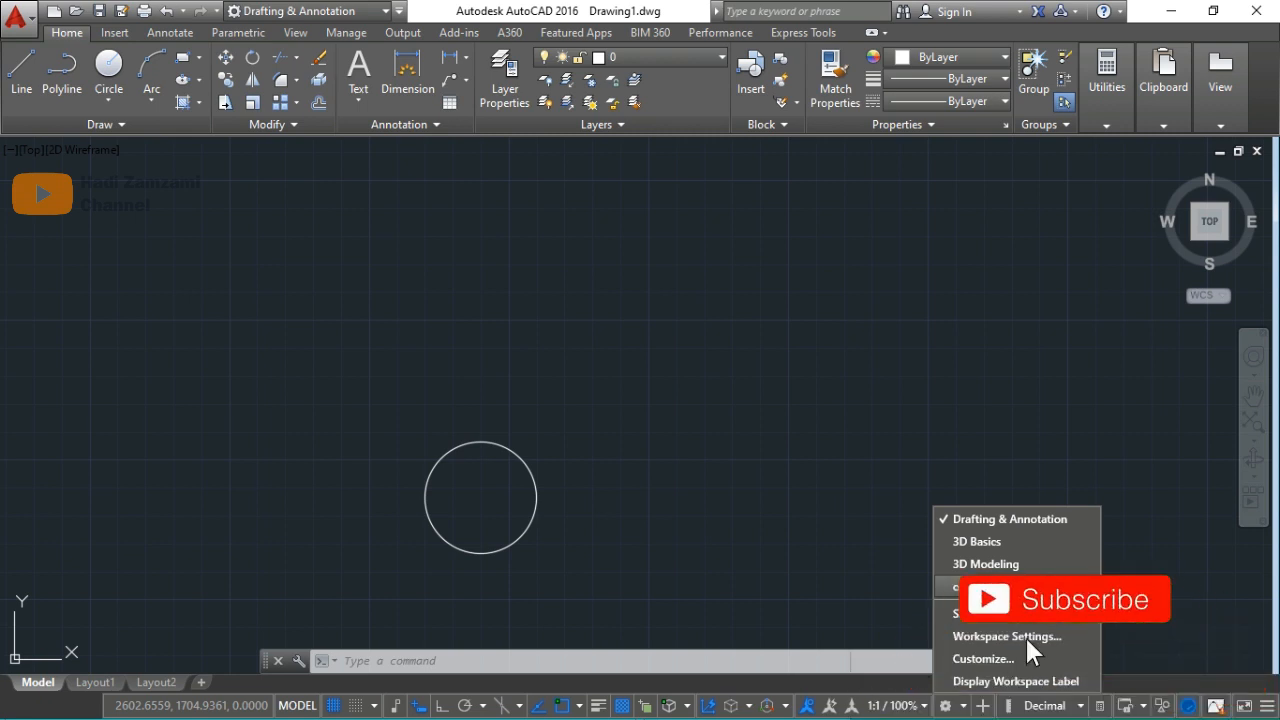
left_click(962, 520)
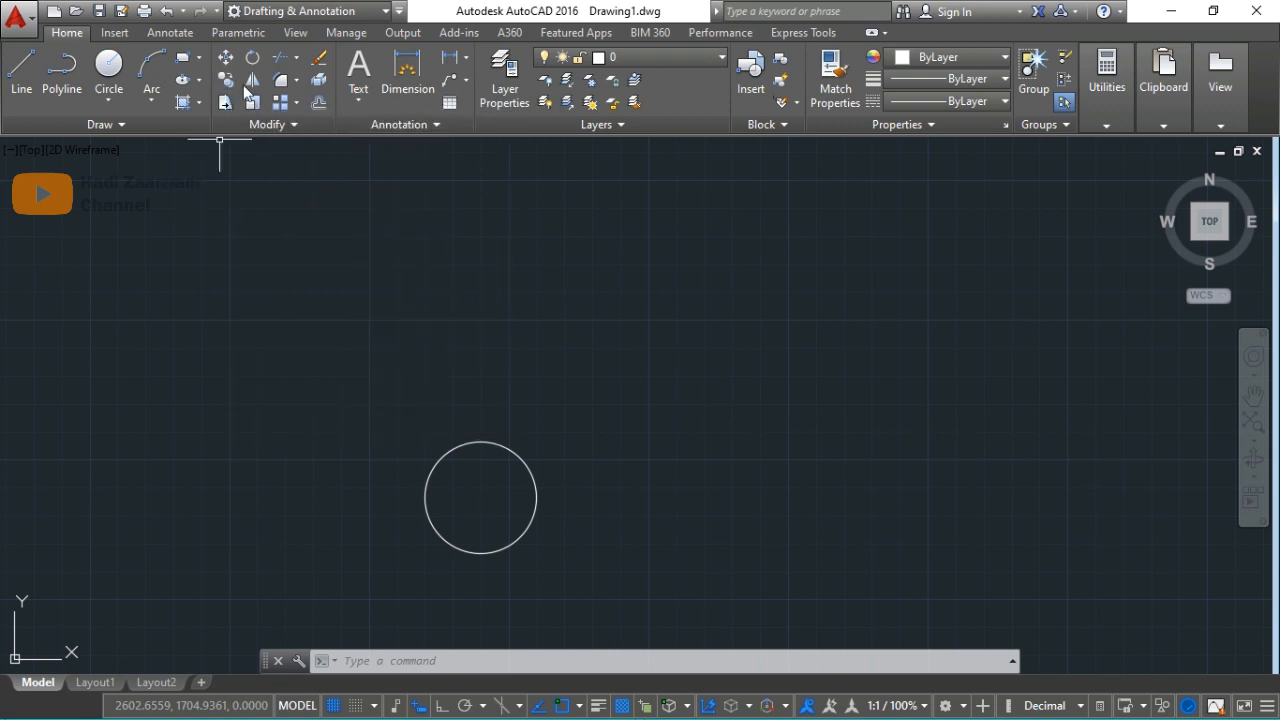
Step: Begin a Copy of the circle, using the Quadrant snap to set its right quadrant as the base point
left_click(228, 84)
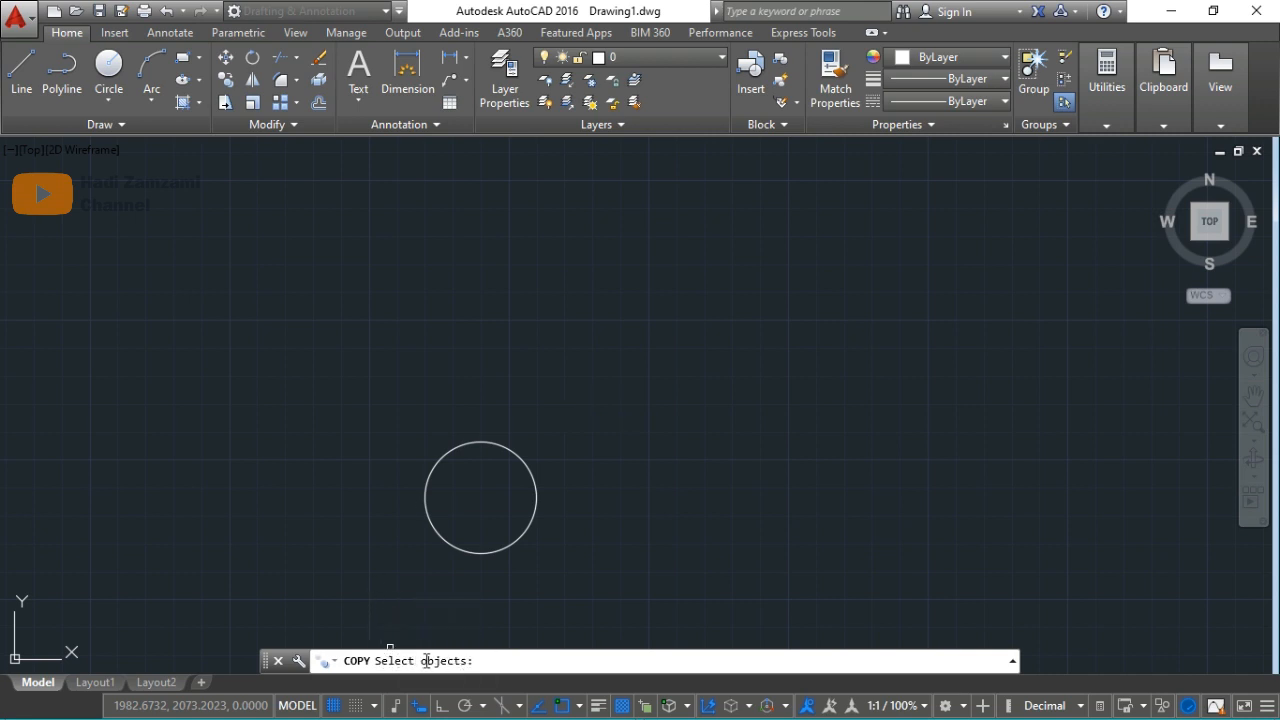
left_click(505, 445)
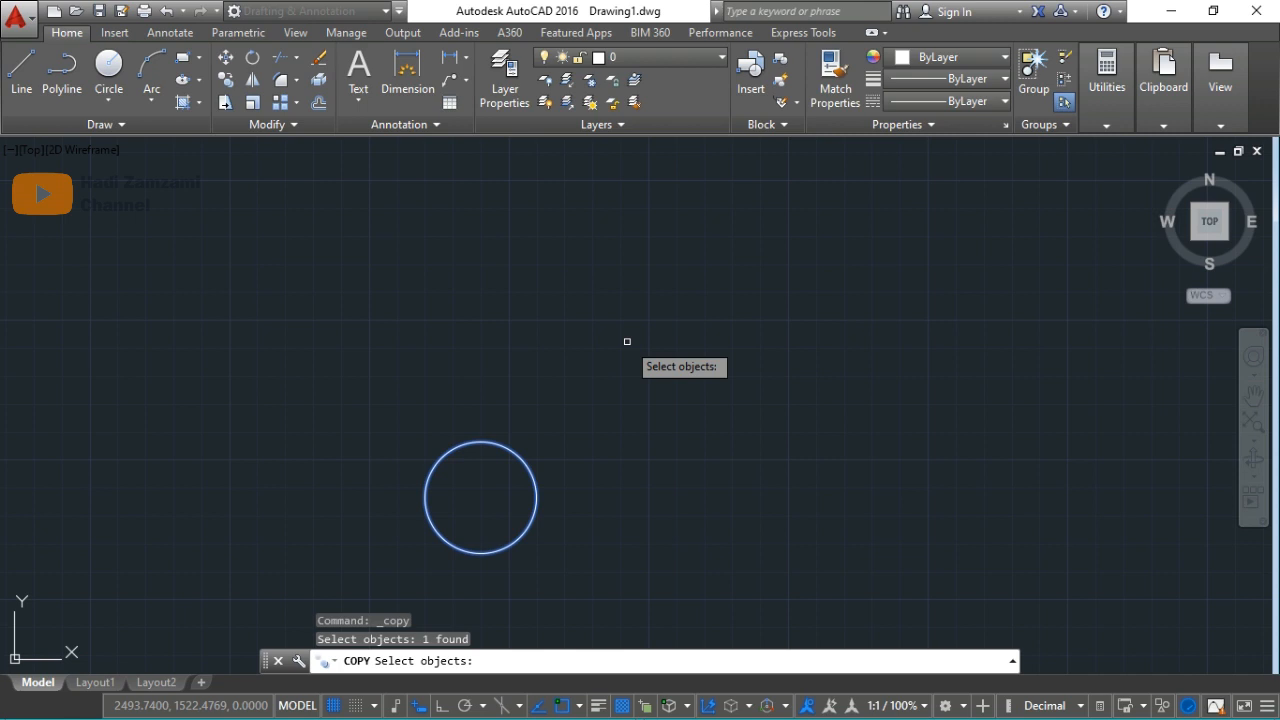
key("Return")
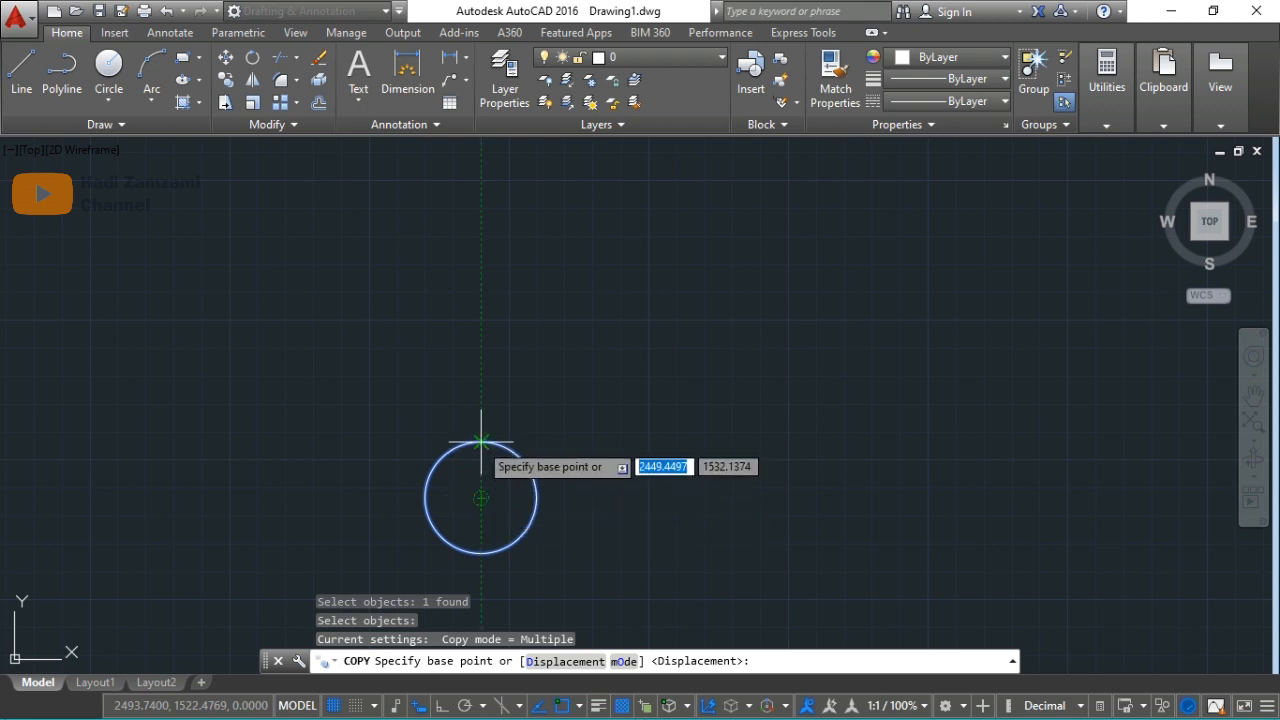
right_click(491, 389, "shift")
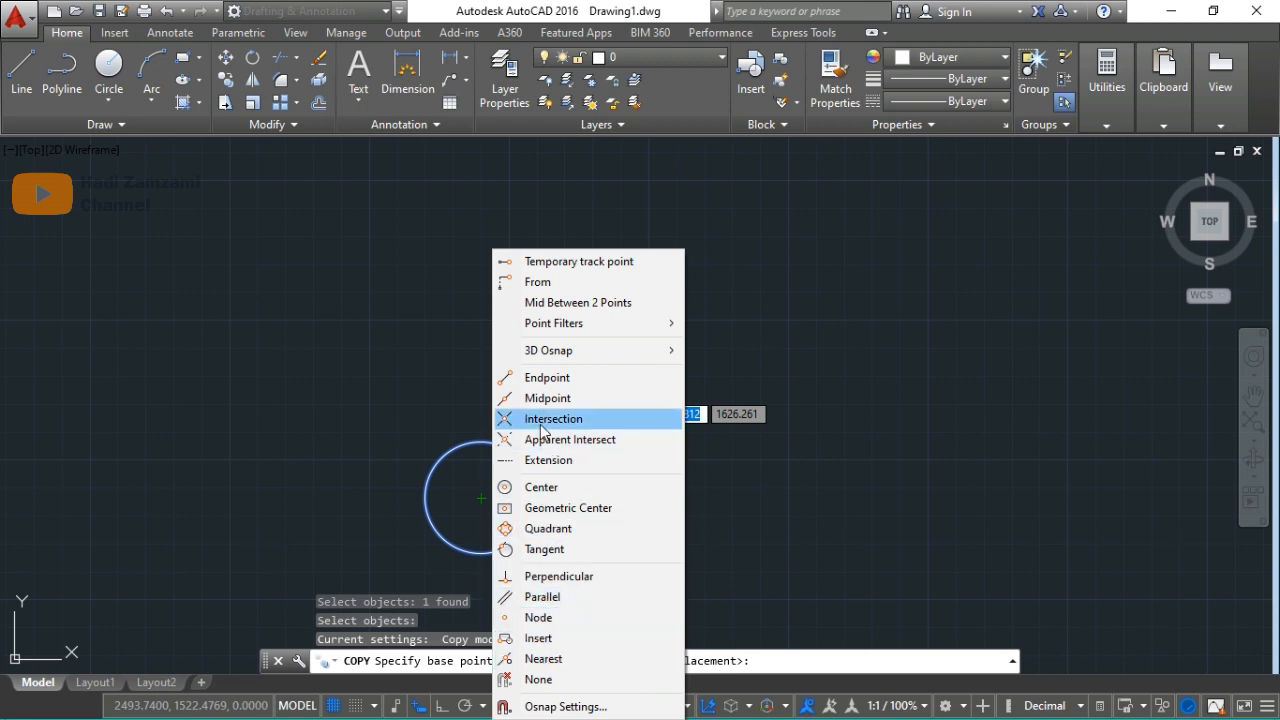
left_click(548, 528)
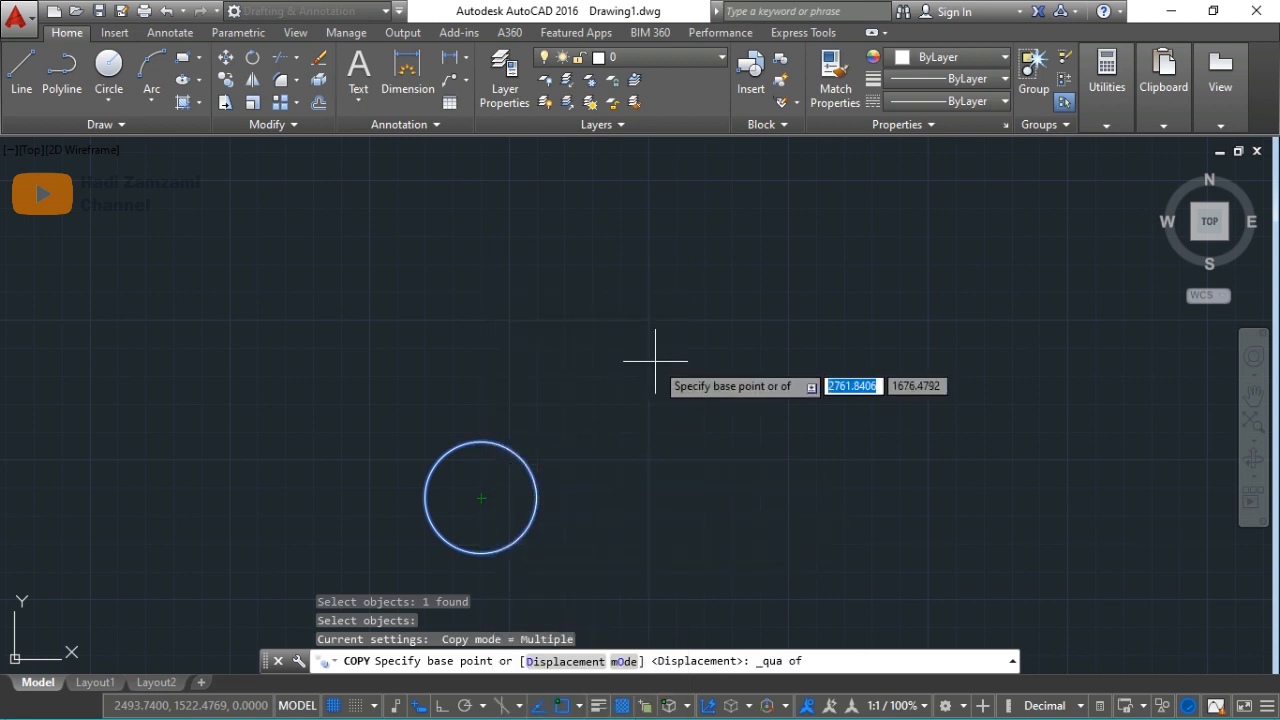
left_click(536, 497)
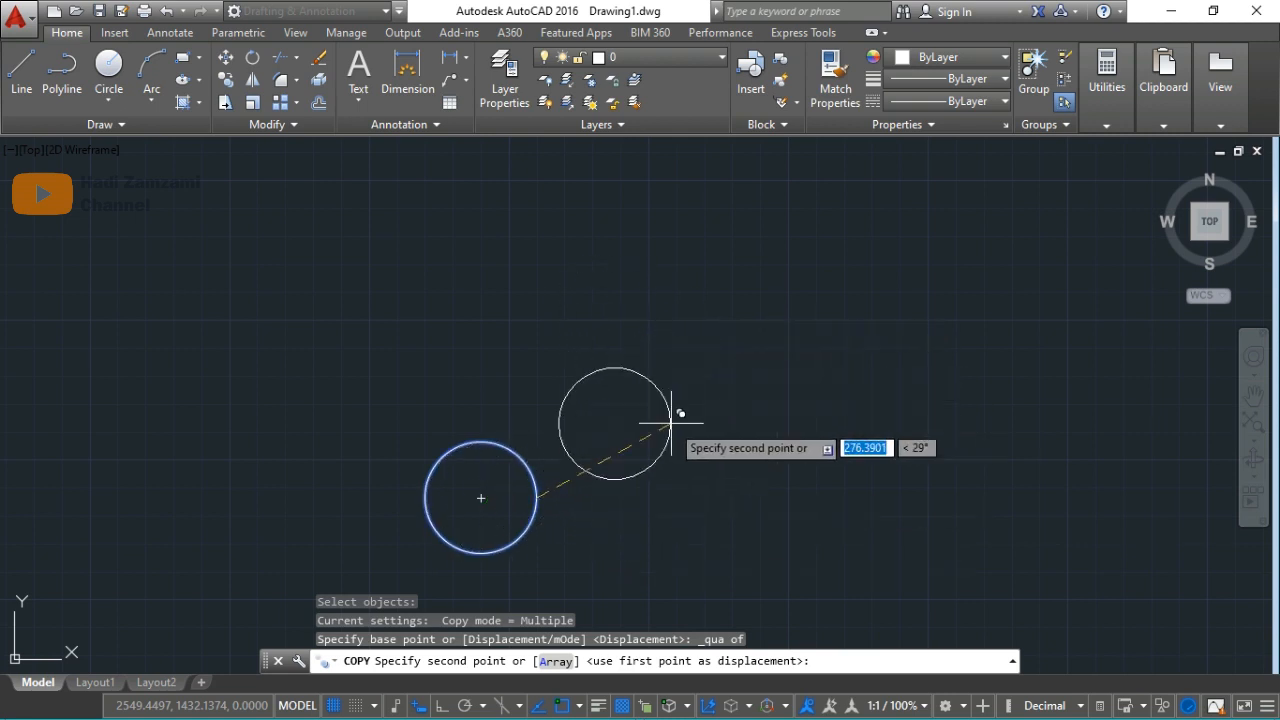
Step: Turn Ortho on, place the circle's copy 500 units to the right and finish the Copy command
key("F8")
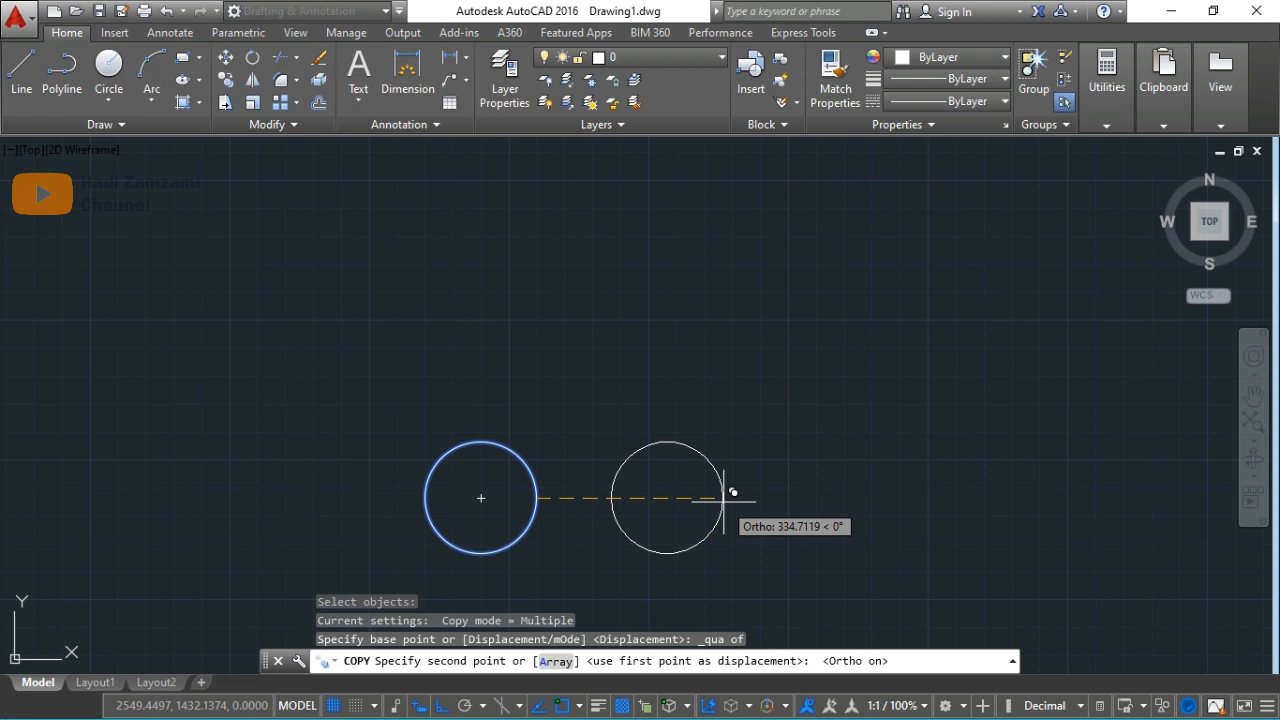
type("3")
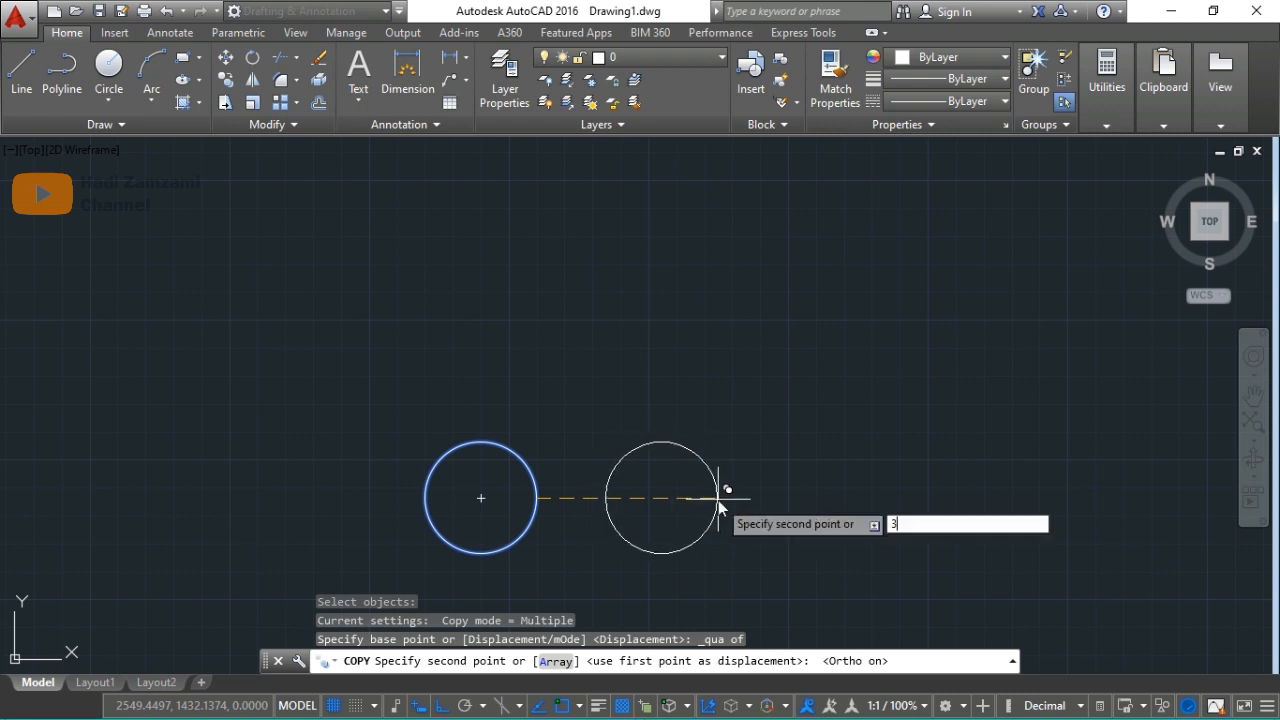
type("0")
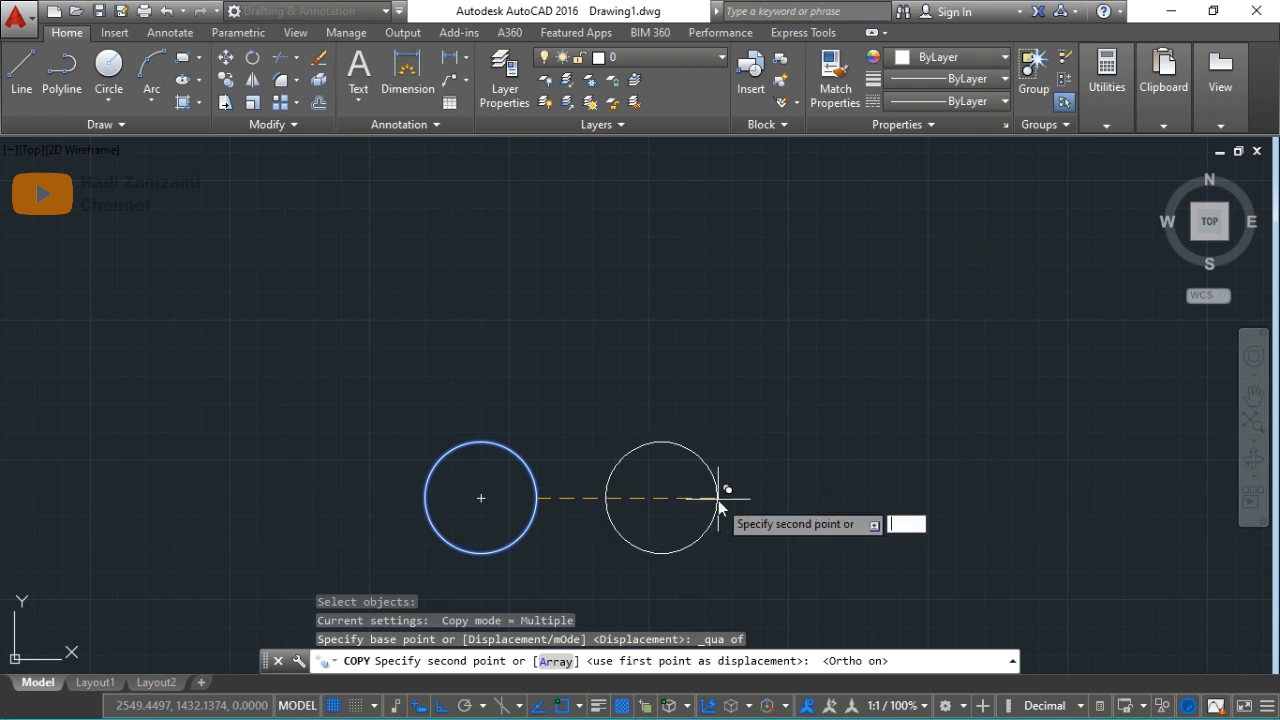
type("0")
key("Return")
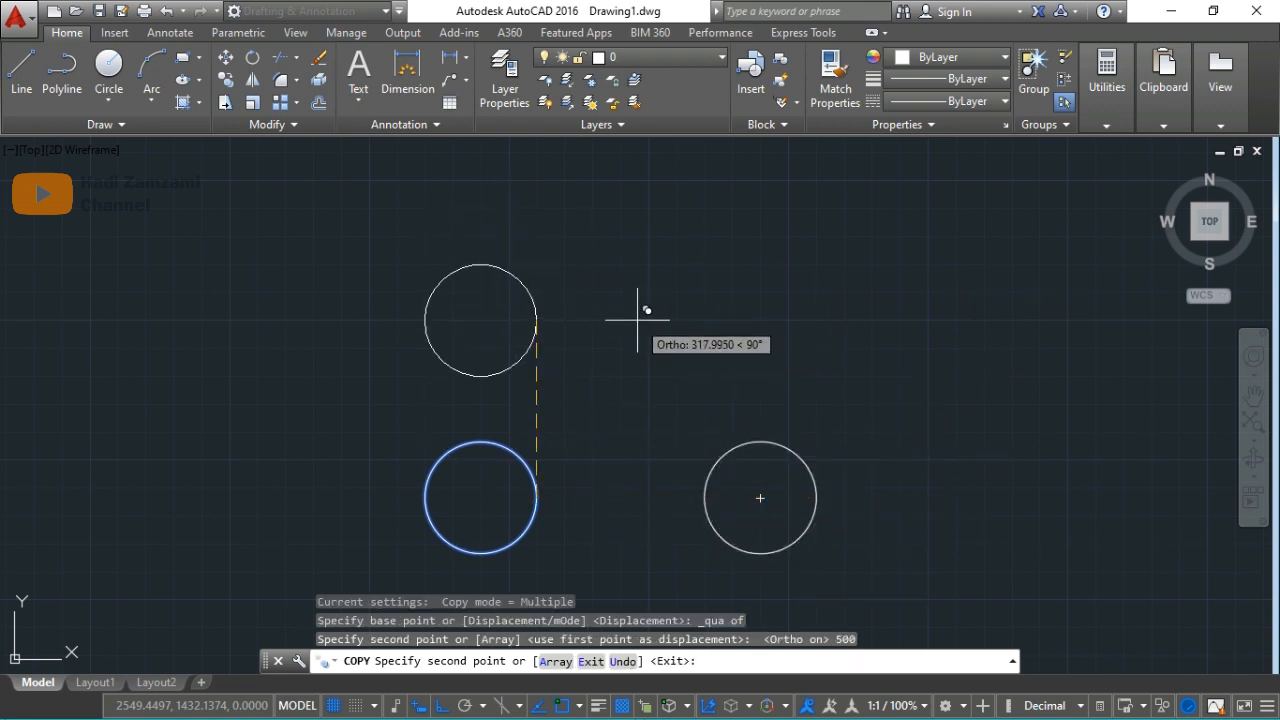
key("Return")
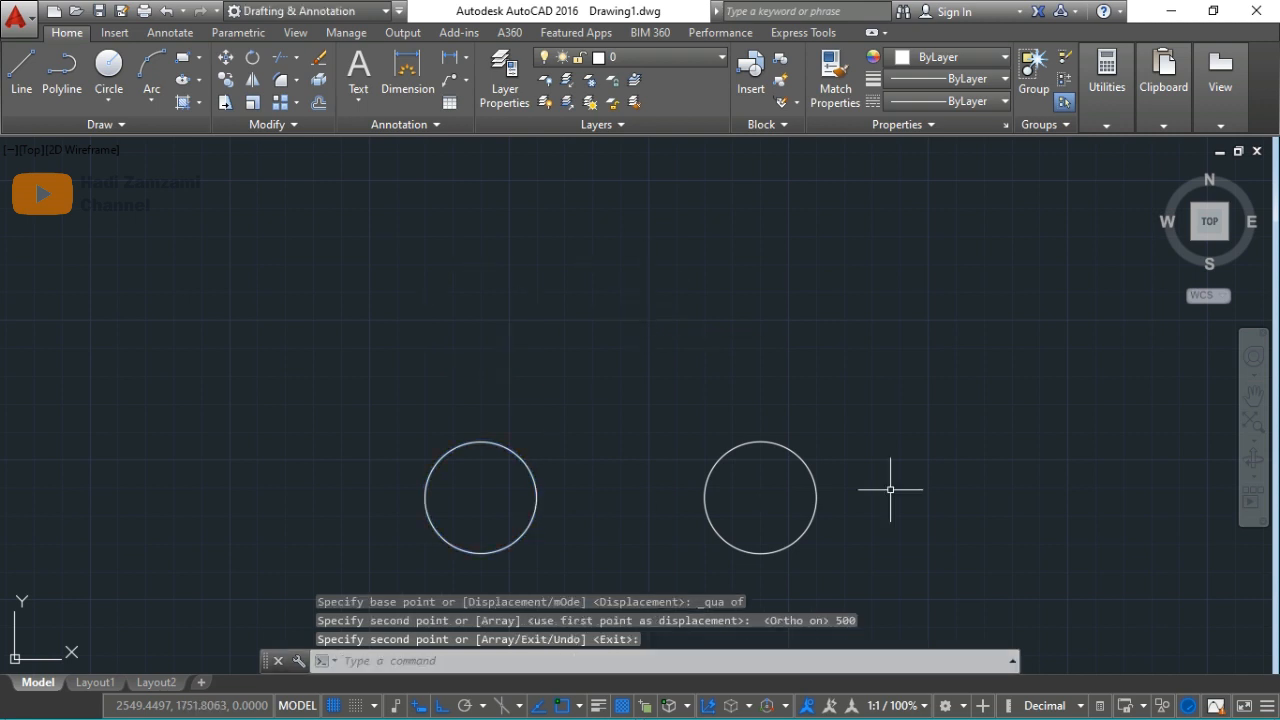
left_click_drag(513, 507, 545, 490)
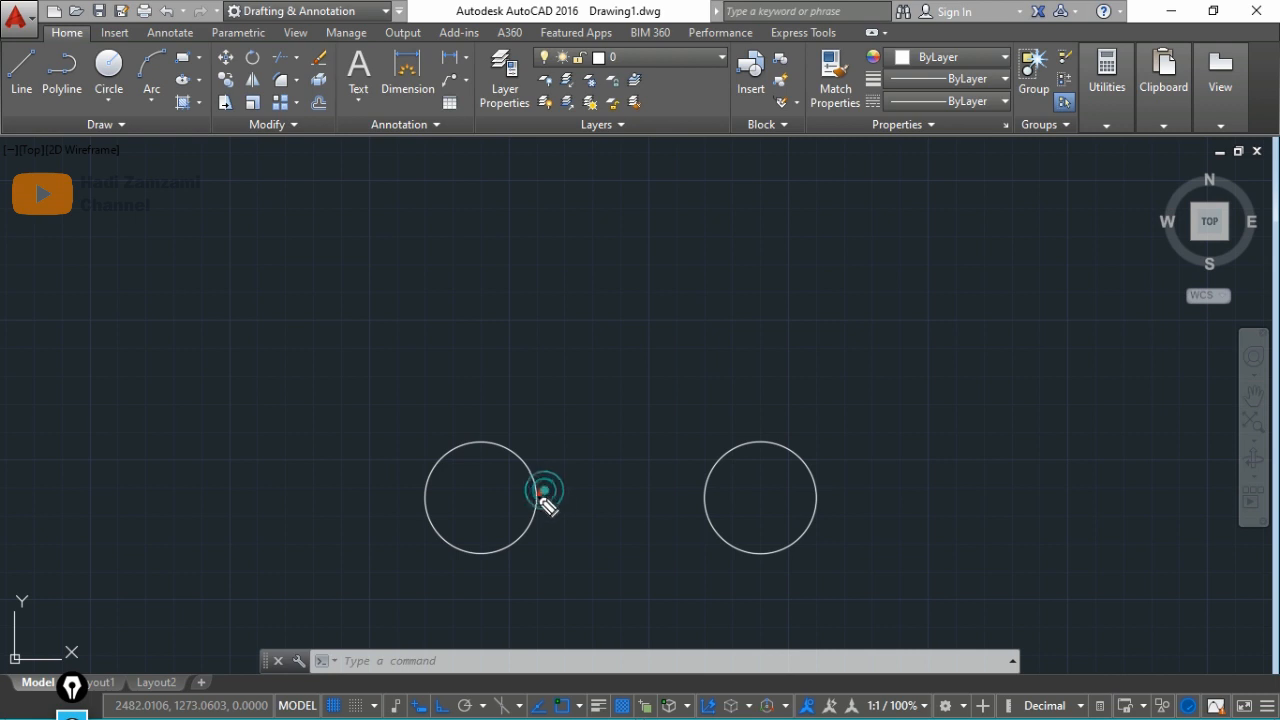
mouse_move(543, 491)
left_mouse_down()
mouse_move(533, 513)
mouse_move(545, 507)
left_mouse_up()
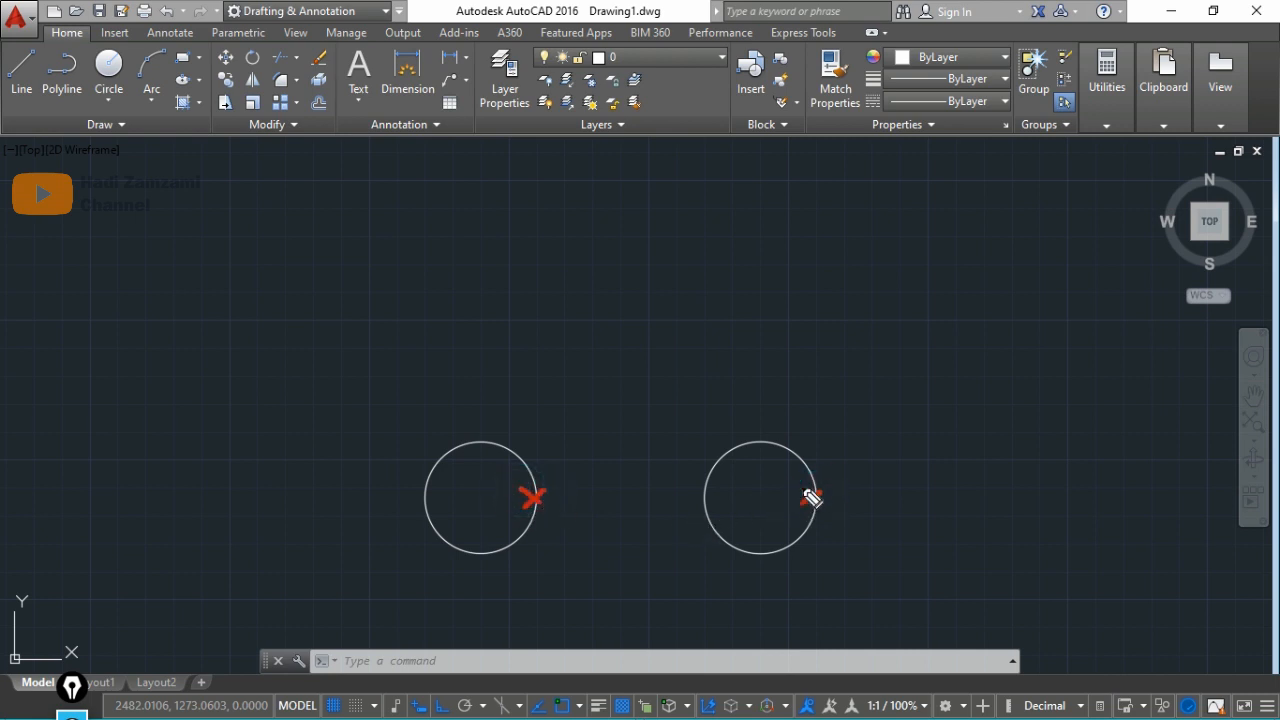
mouse_move(802, 503)
left_mouse_down()
mouse_move(826, 505)
mouse_move(822, 486)
left_mouse_up()
left_click_drag(535, 498, 799, 499)
mouse_move(590, 398)
left_mouse_down()
mouse_move(614, 403)
mouse_move(590, 441)
left_mouse_up()
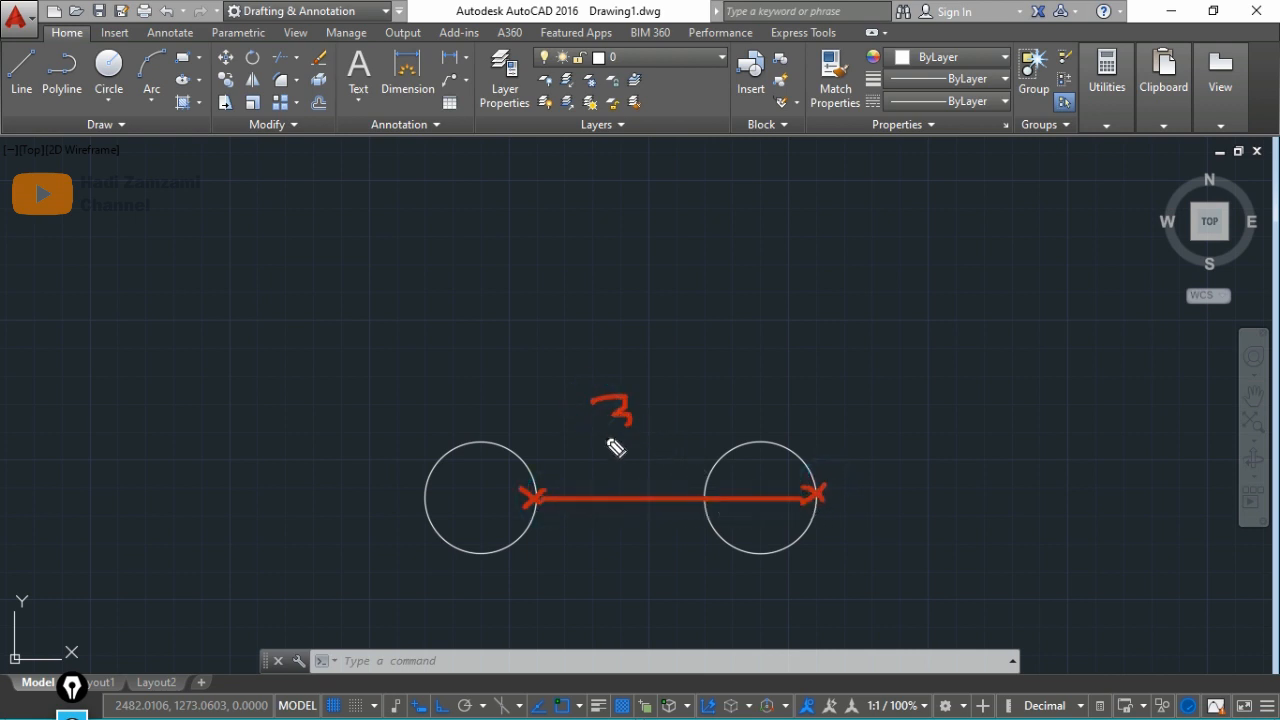
left_click_drag(660, 397, 718, 402)
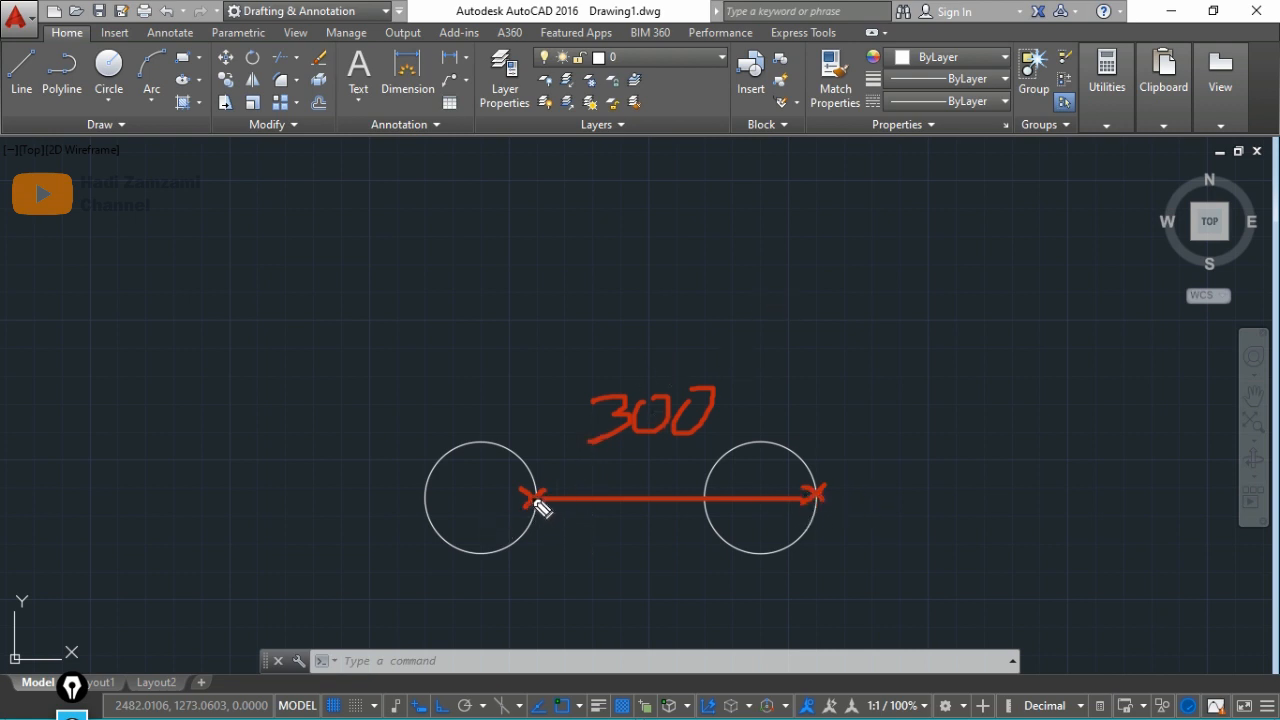
left_click_drag(537, 461, 557, 469)
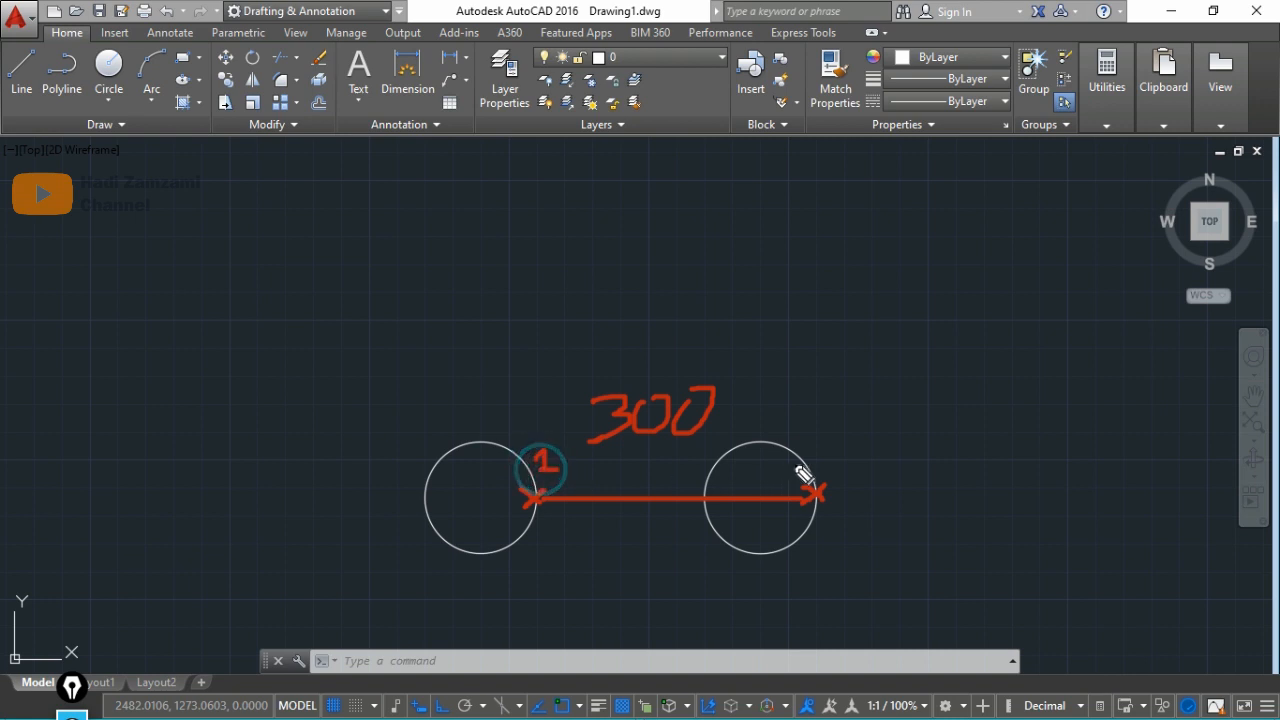
left_click_drag(825, 455, 845, 470)
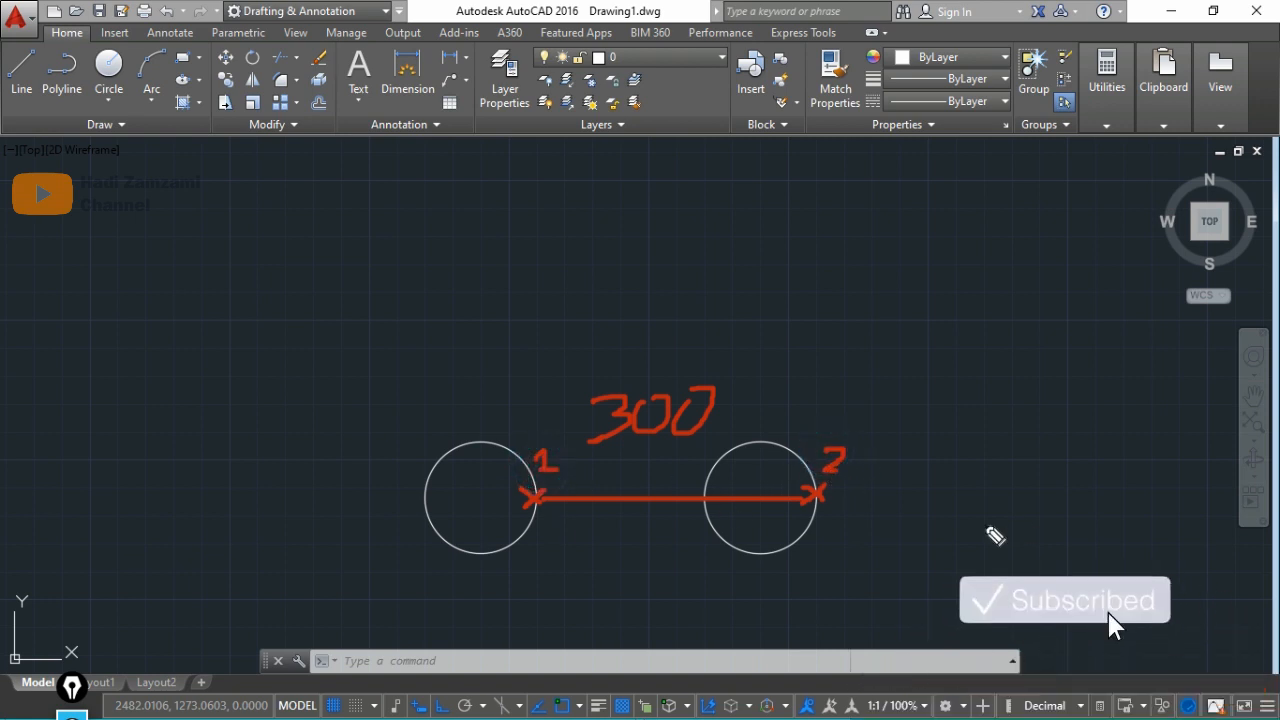
key("ctrl+shift+7")
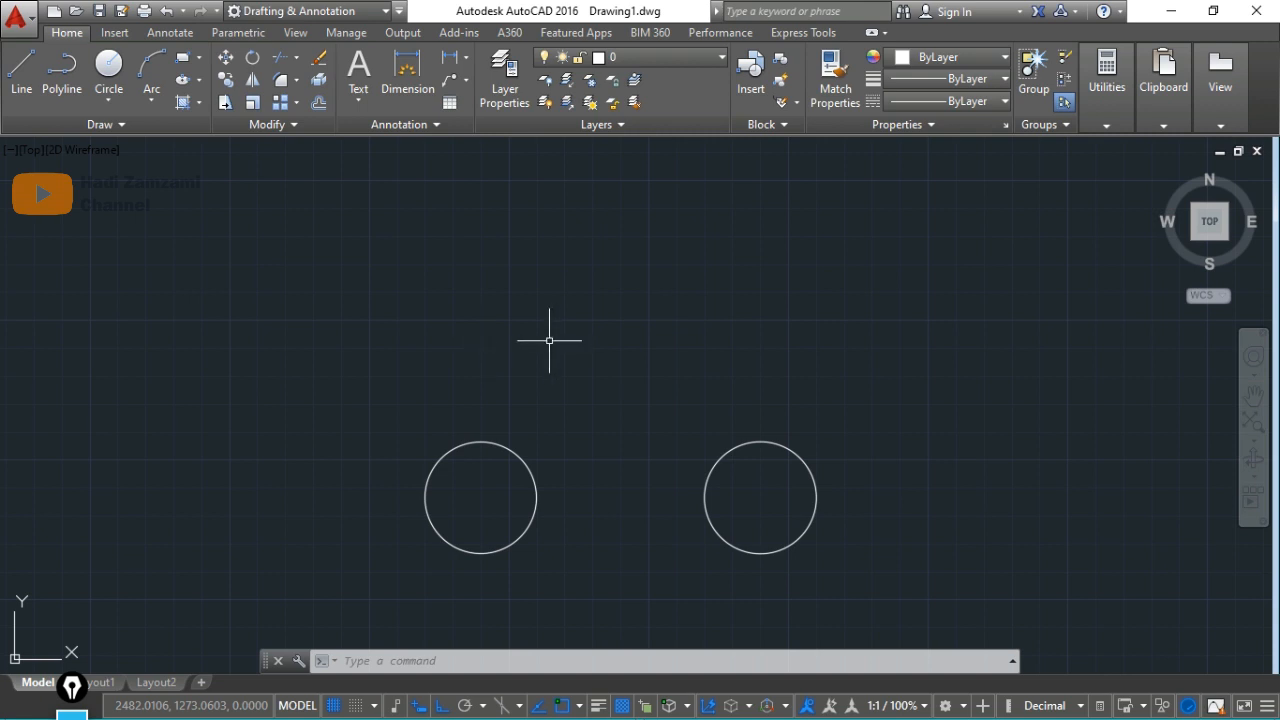
Step: Copy the original left circle into the empty area above it, using the Copy Here option
left_click(486, 441)
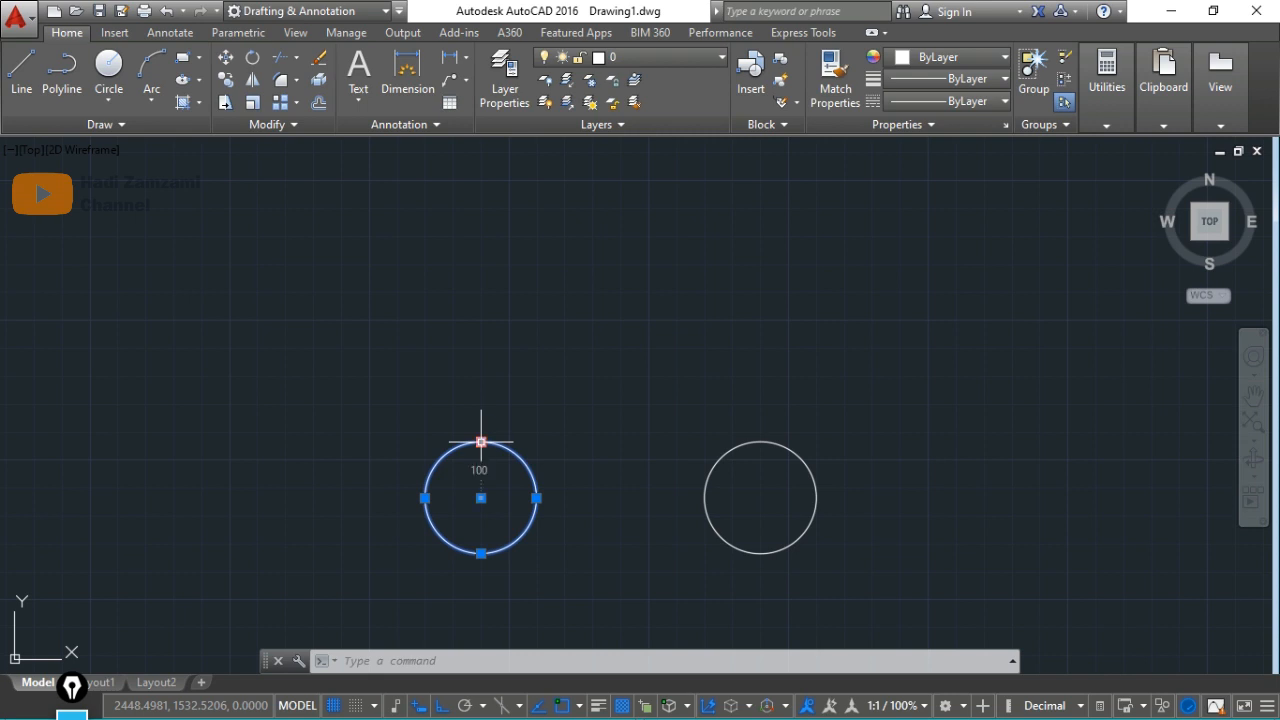
left_click_drag(481, 441, 498, 190)
right_click_drag(498, 190, 498, 190)
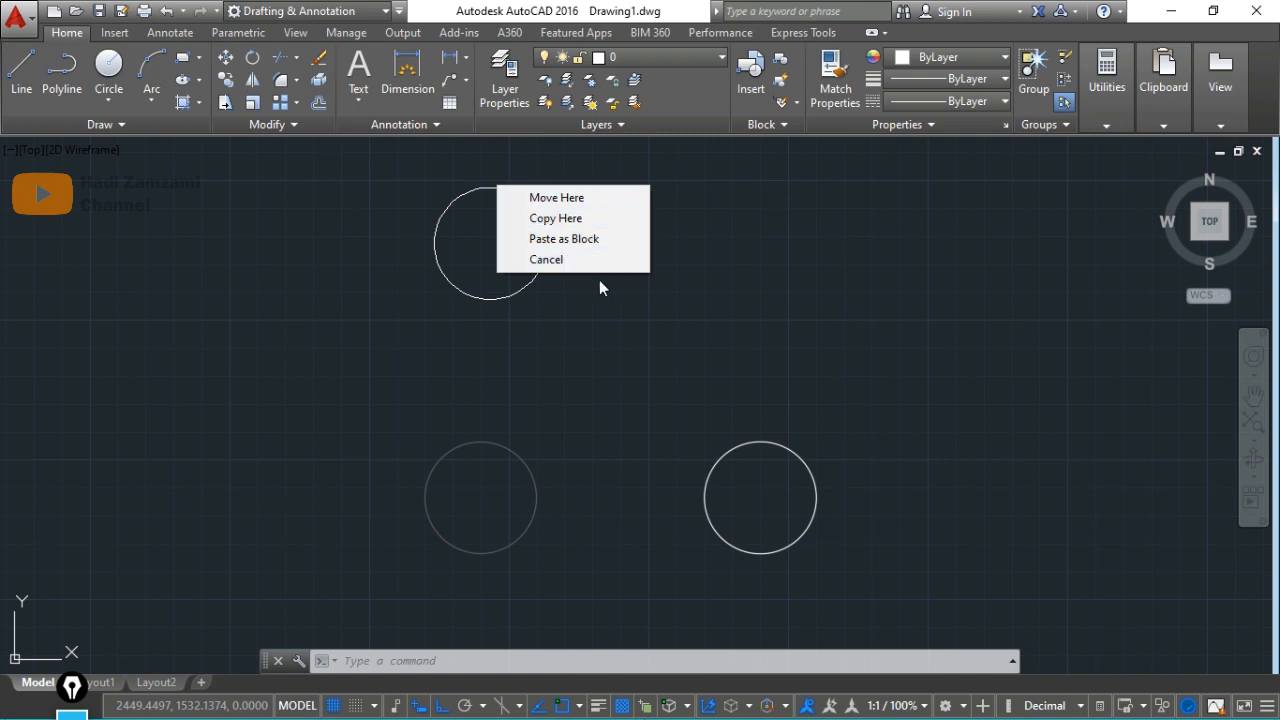
left_click(586, 218)
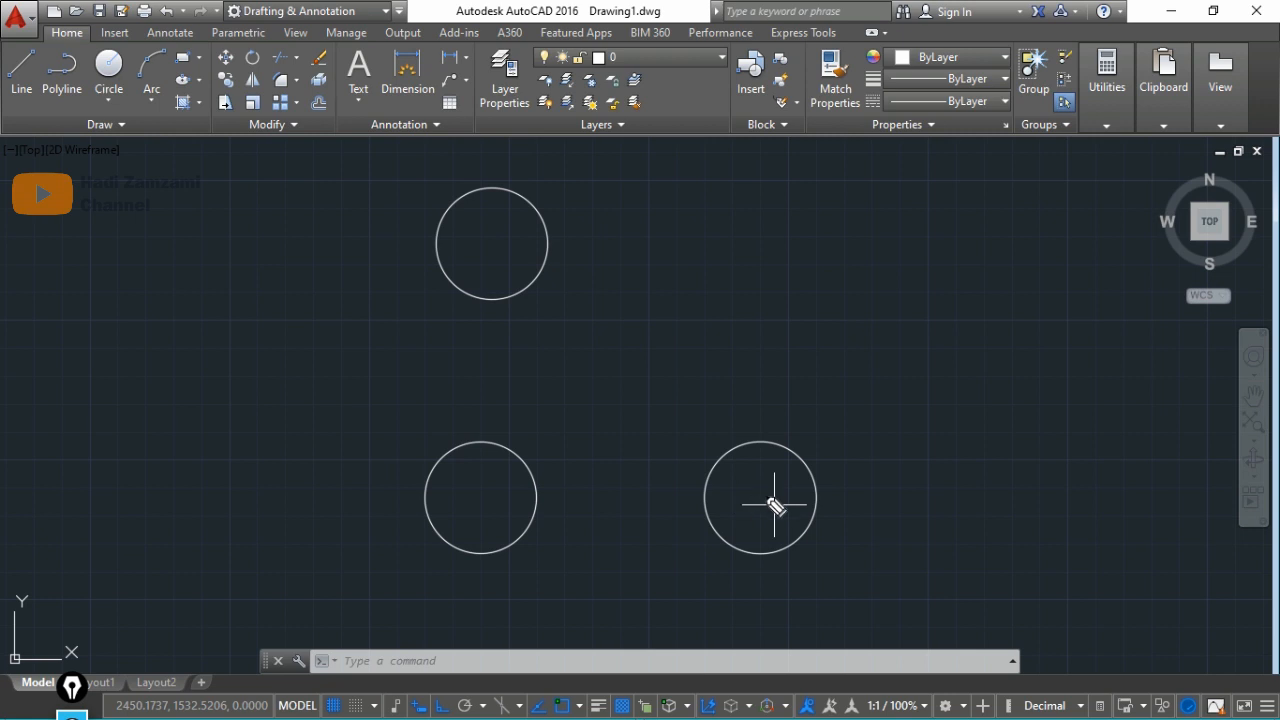
mouse_move(766, 496)
left_mouse_down()
mouse_move(1091, 509)
mouse_move(1059, 525)
left_mouse_up()
left_click_drag(1014, 446, 945, 488)
left_click_drag(967, 451, 1021, 502)
mouse_move(763, 498)
left_mouse_down()
mouse_move(754, 258)
mouse_move(790, 310)
left_mouse_up()
left_click_drag(822, 265, 789, 366)
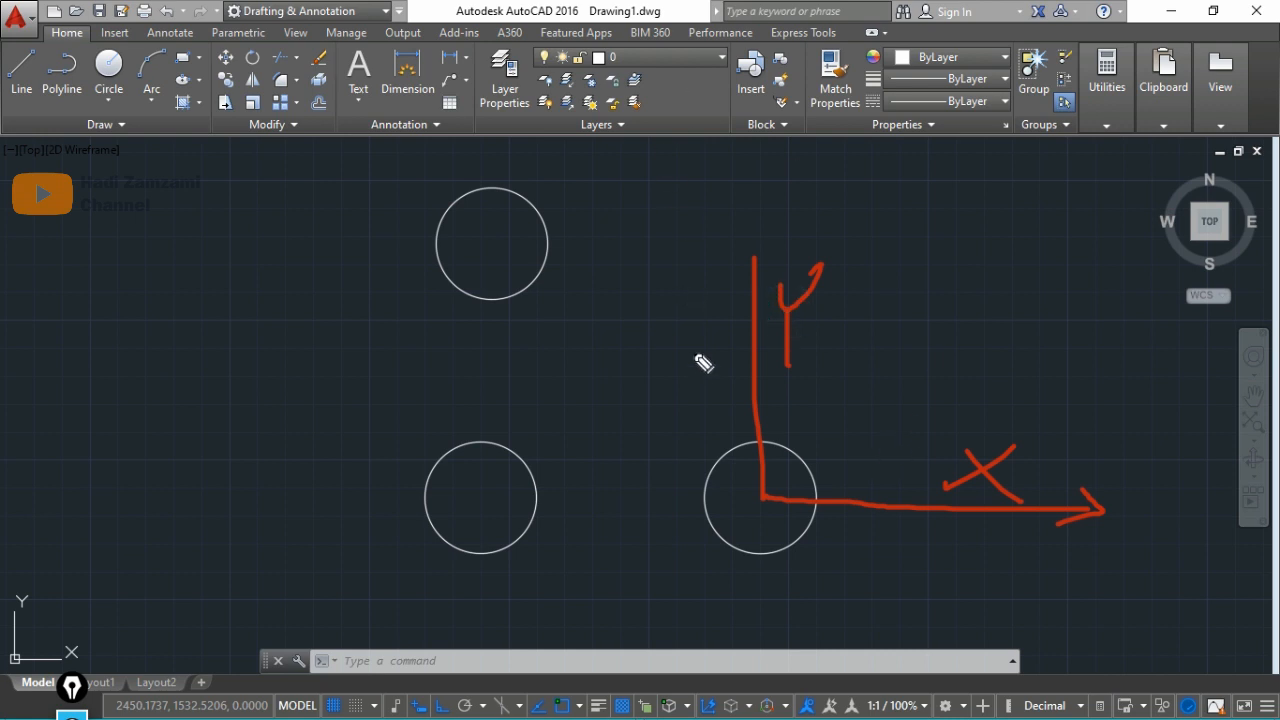
mouse_move(870, 302)
left_mouse_down()
mouse_move(868, 348)
mouse_move(880, 322)
mouse_move(928, 290)
mouse_move(932, 318)
left_mouse_up()
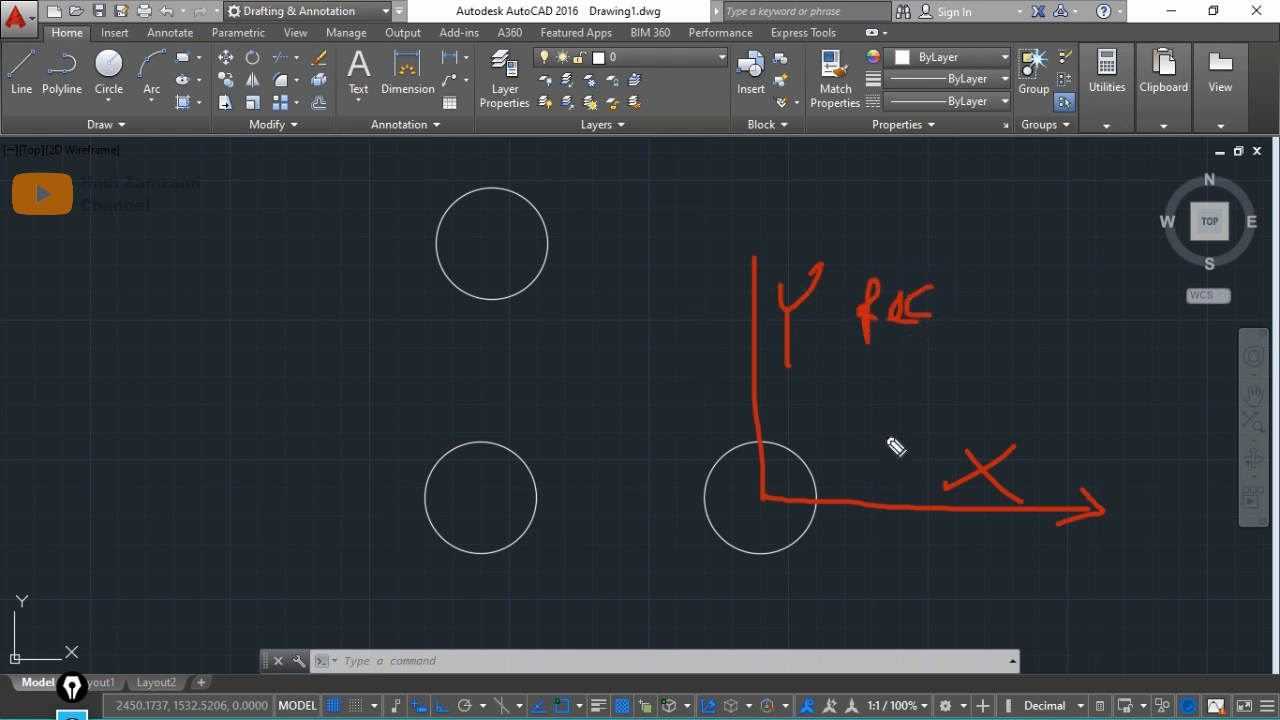
Step: Start a Copy of the lower circle farthest to the right, using its center as the base point
key("ctrl+shift+7")
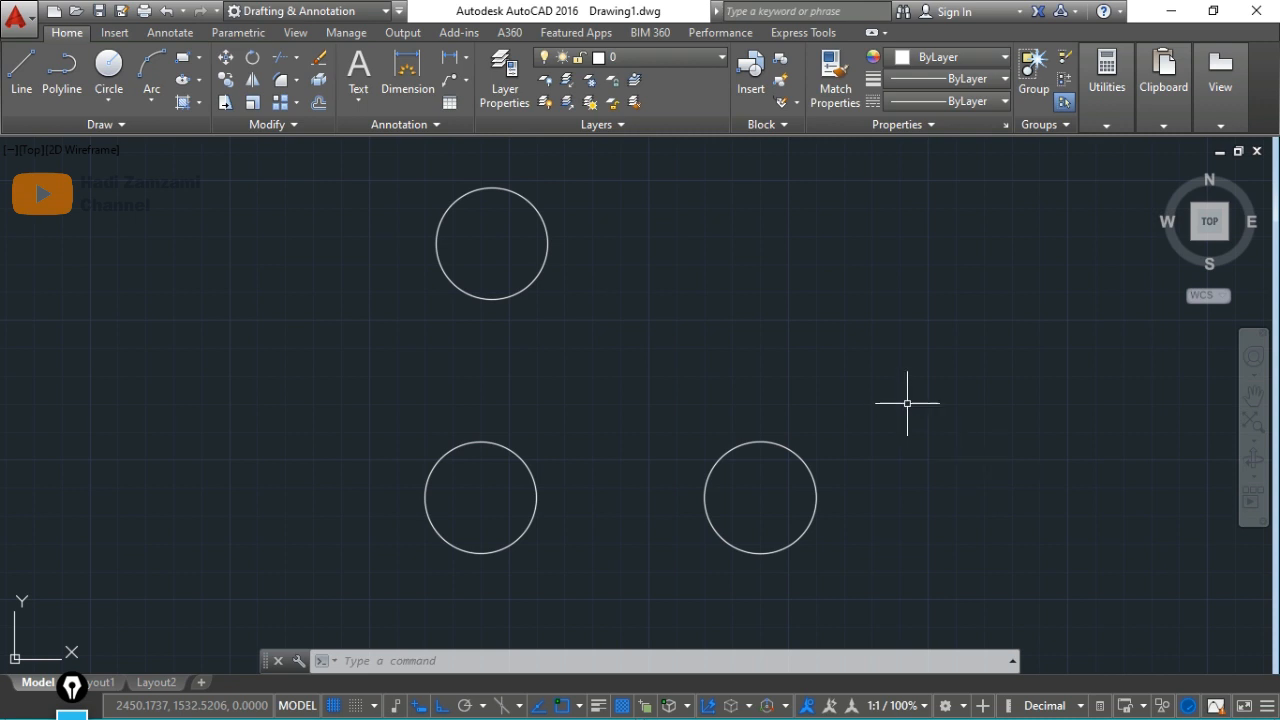
type("ct ")
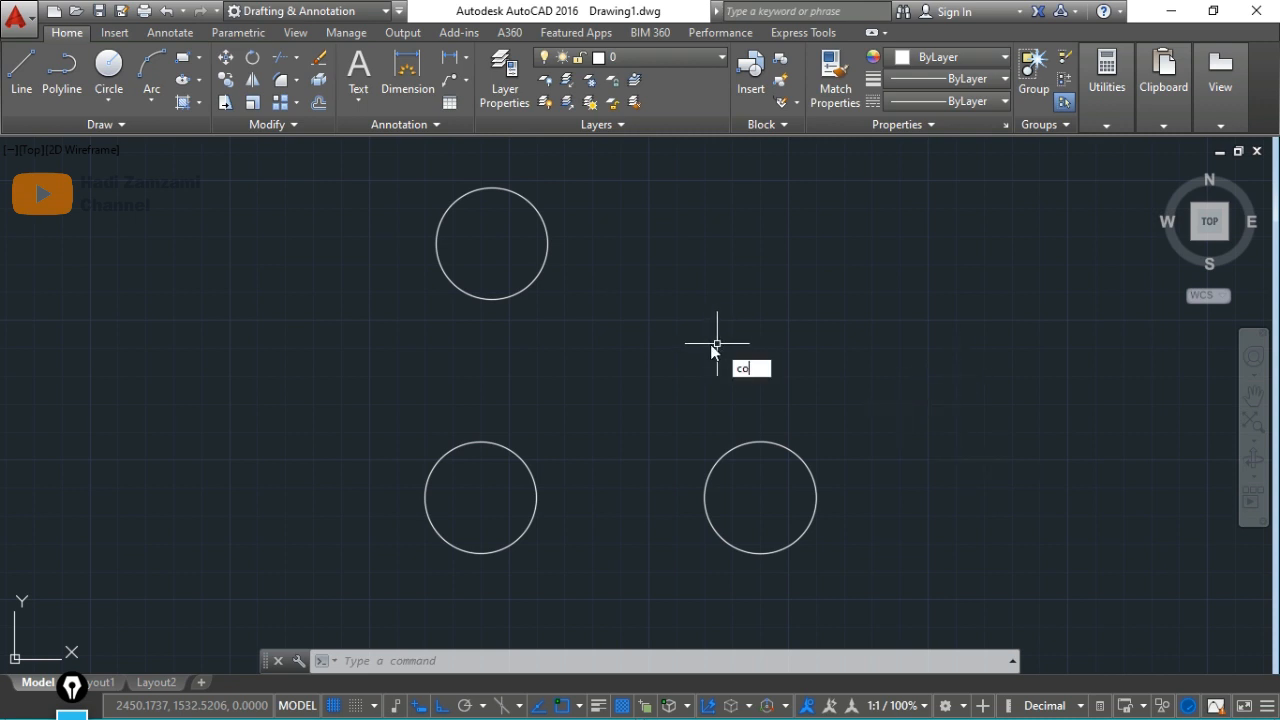
type("o")
key("Return")
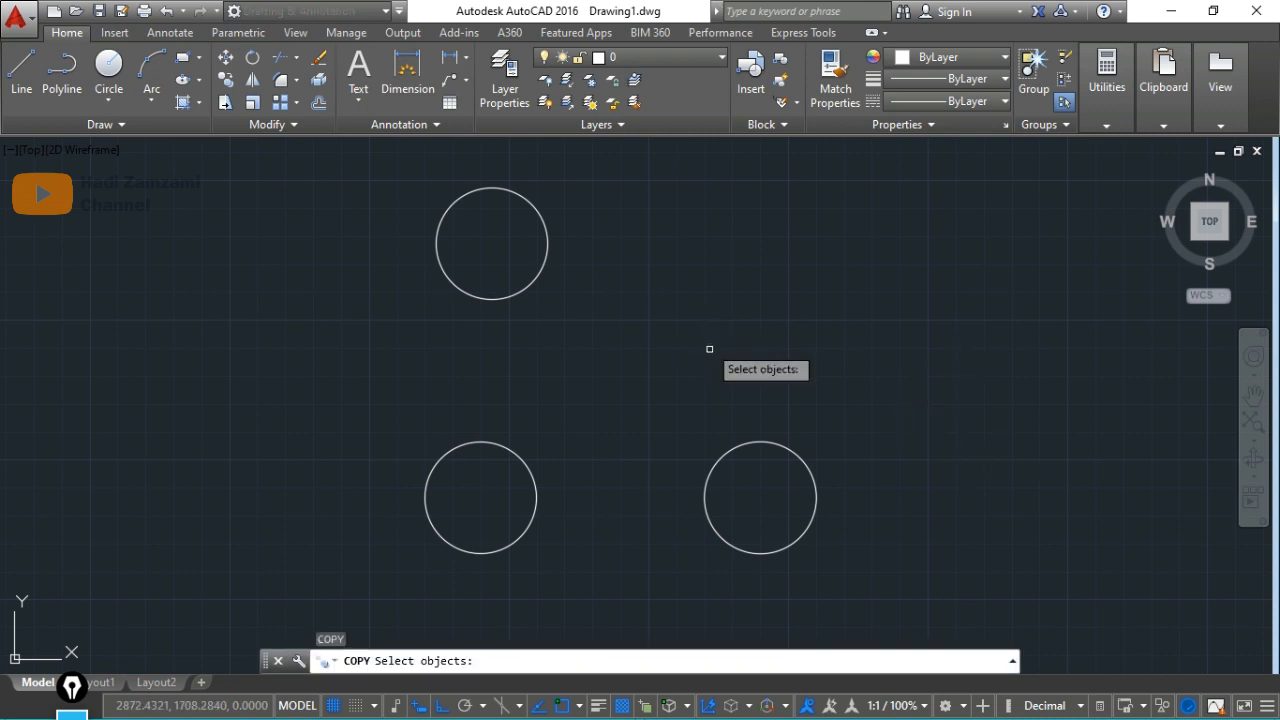
left_click(753, 442)
key("Return")
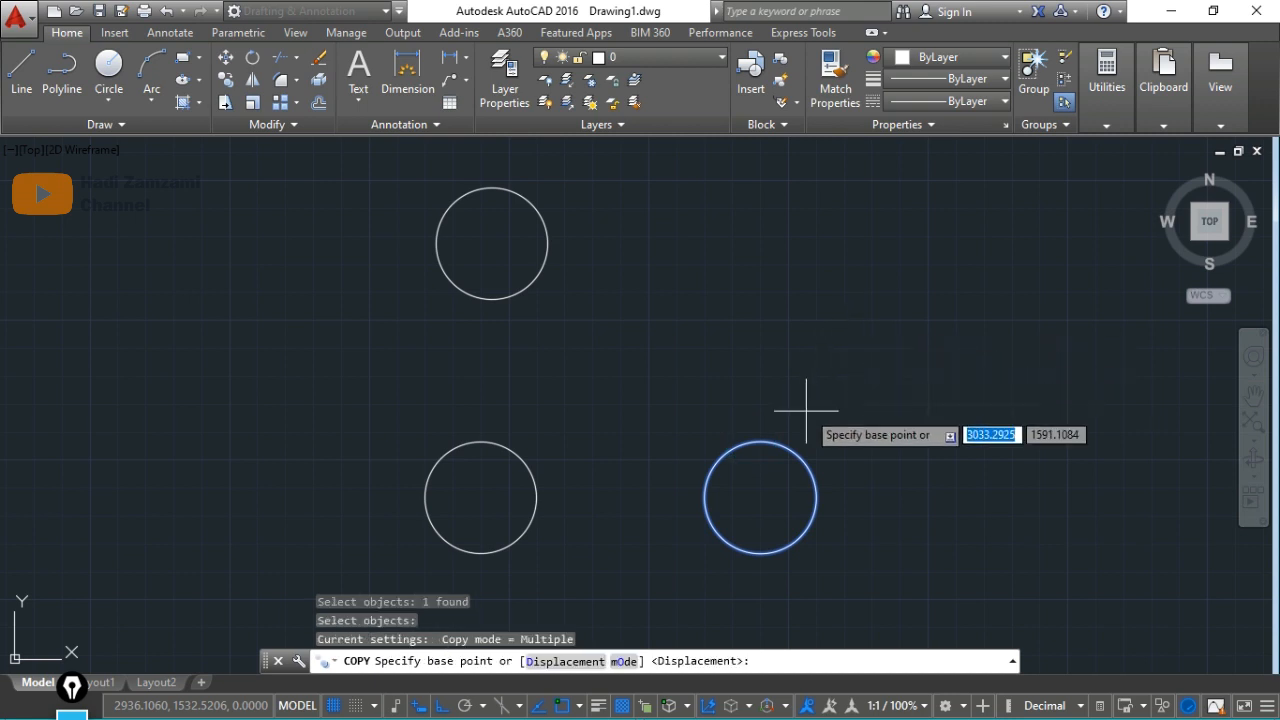
left_click(760, 497)
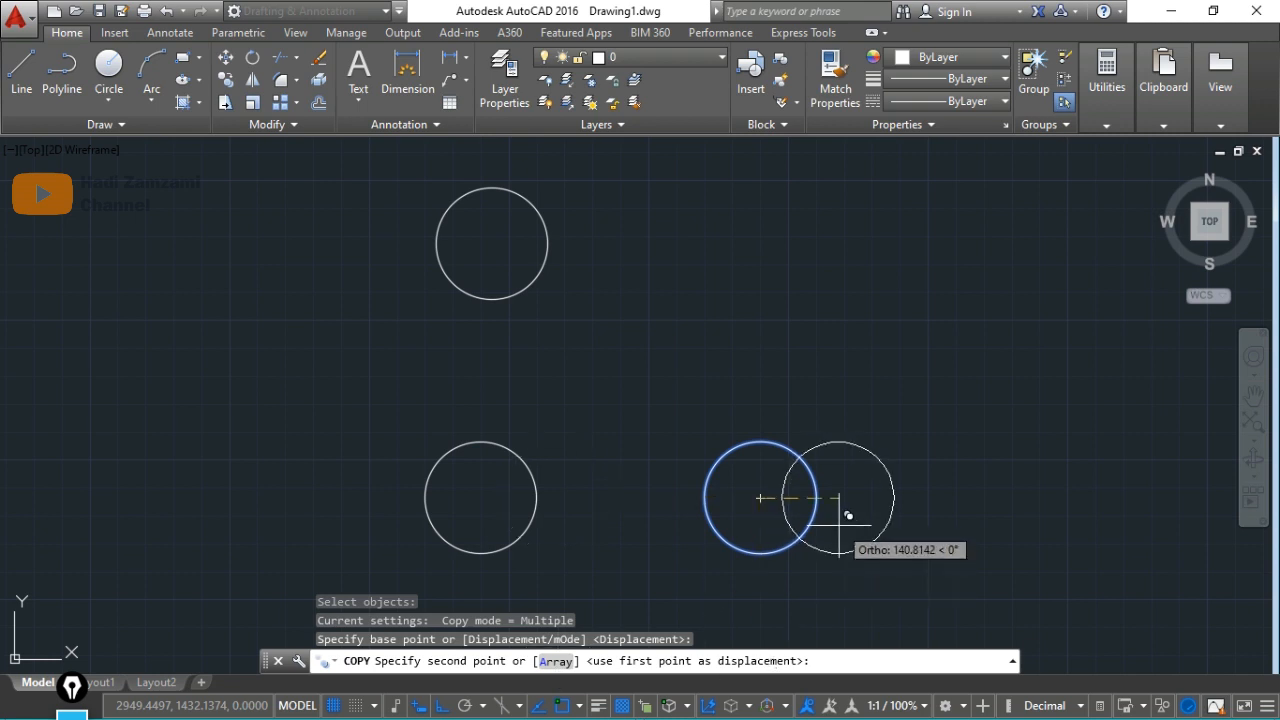
Step: Use the Copy command's Array option and set the number of items to 5
key("F8")
type("A")
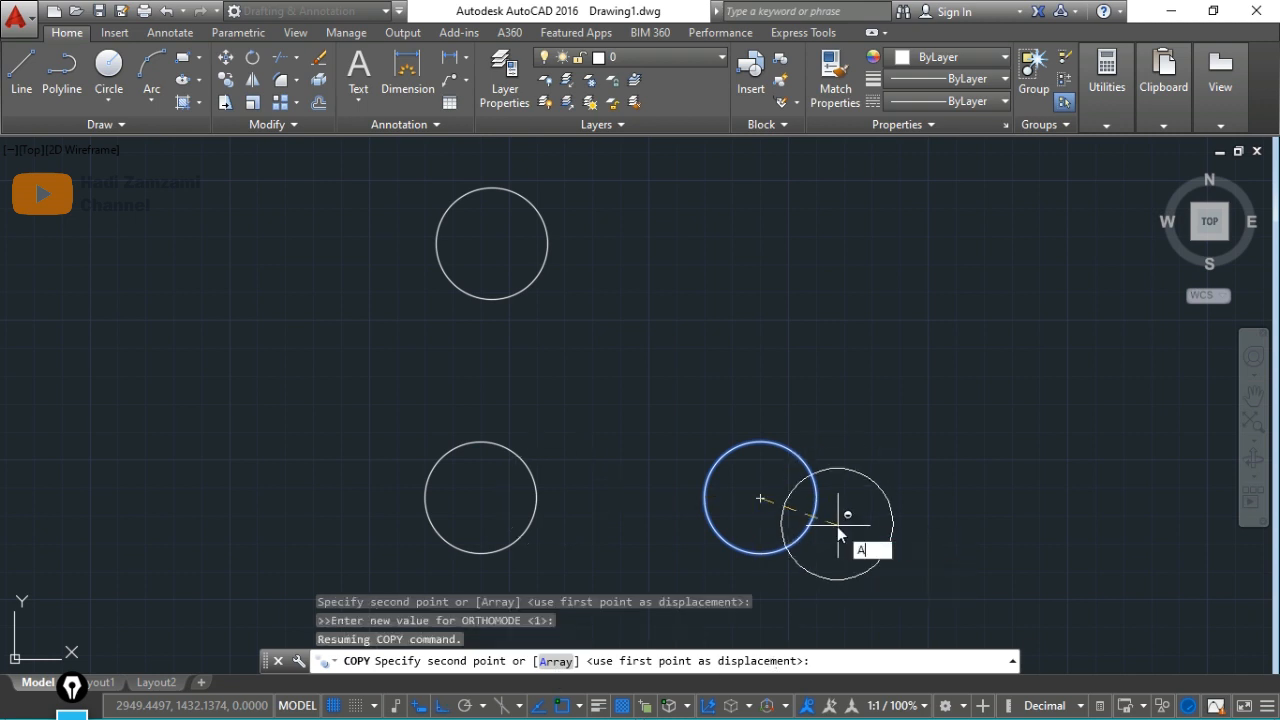
key("Return")
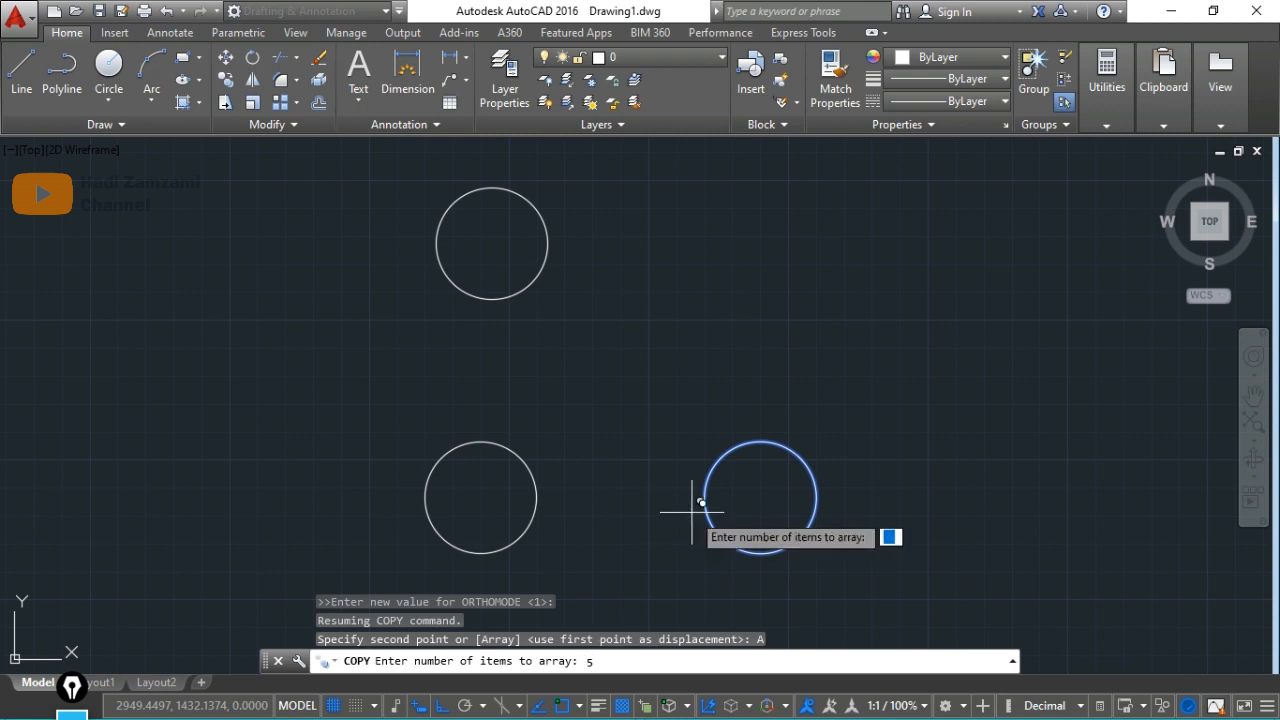
key("Return")
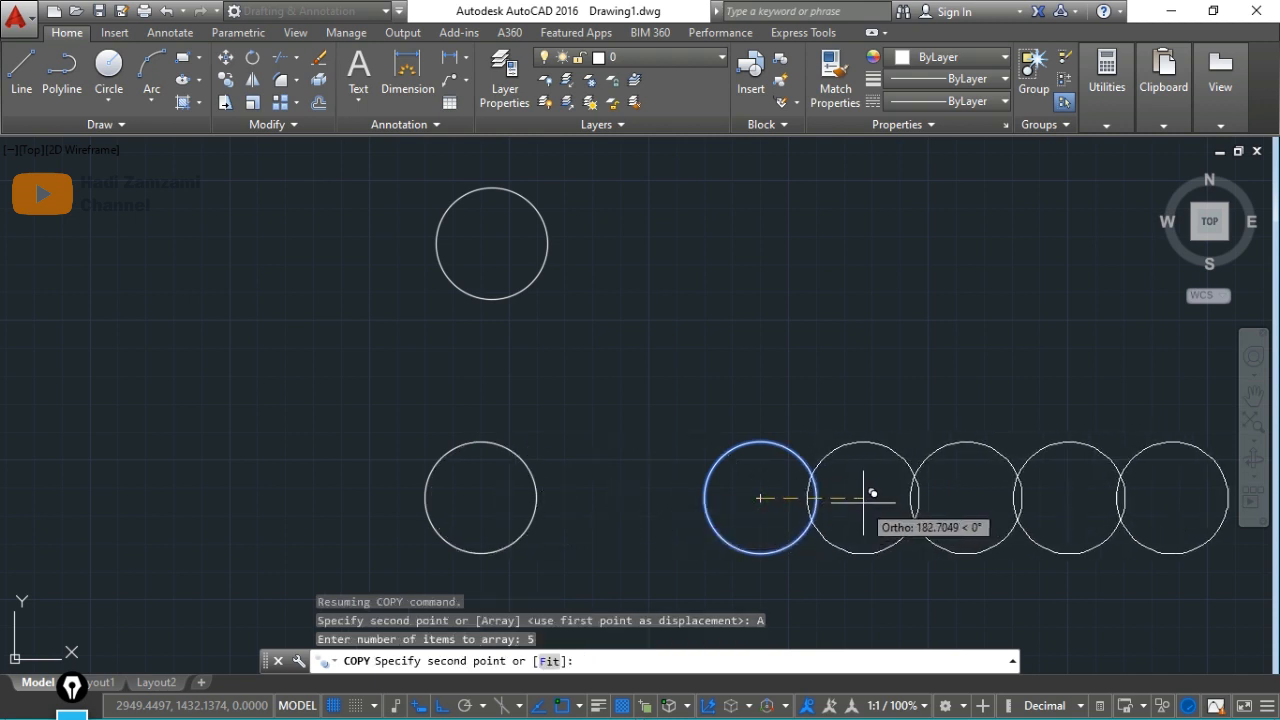
Step: Place the arrayed circles in a horizontal row to the right, spaced 300 units apart, and finish the Copy command
scroll(909, 491, "down", 2)
middle_click_drag(909, 491, 506, 491)
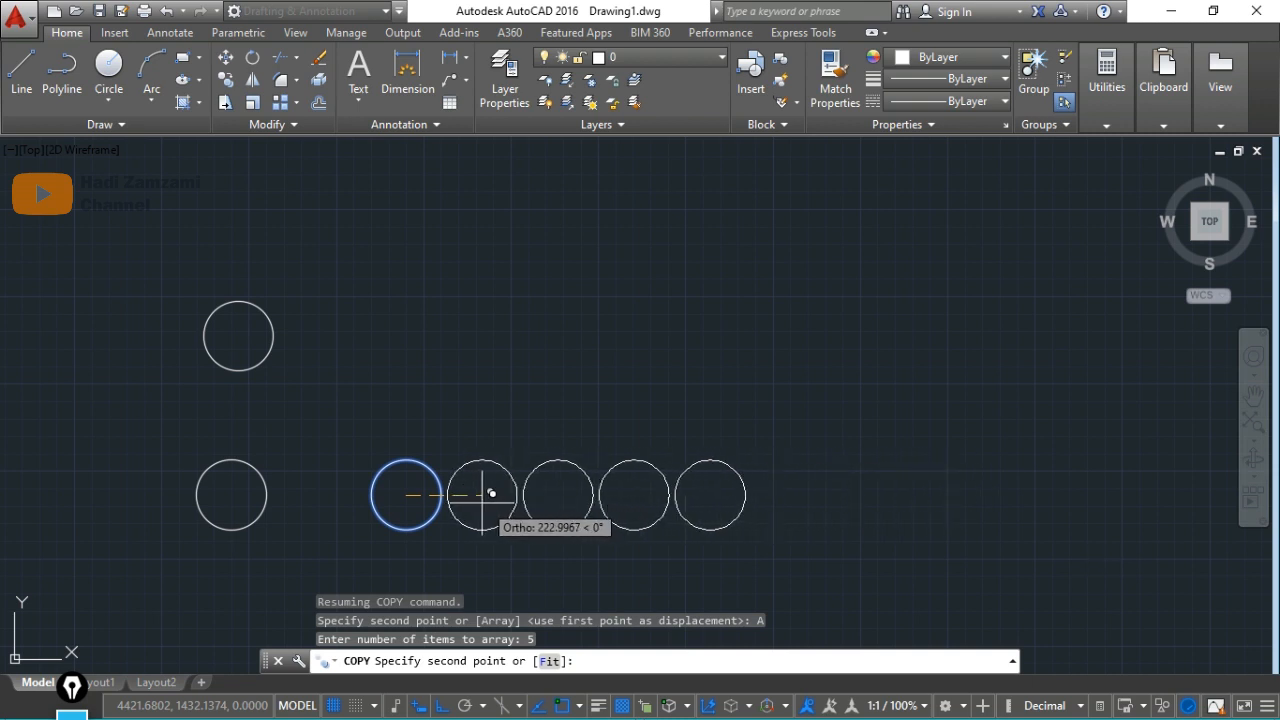
type("300")
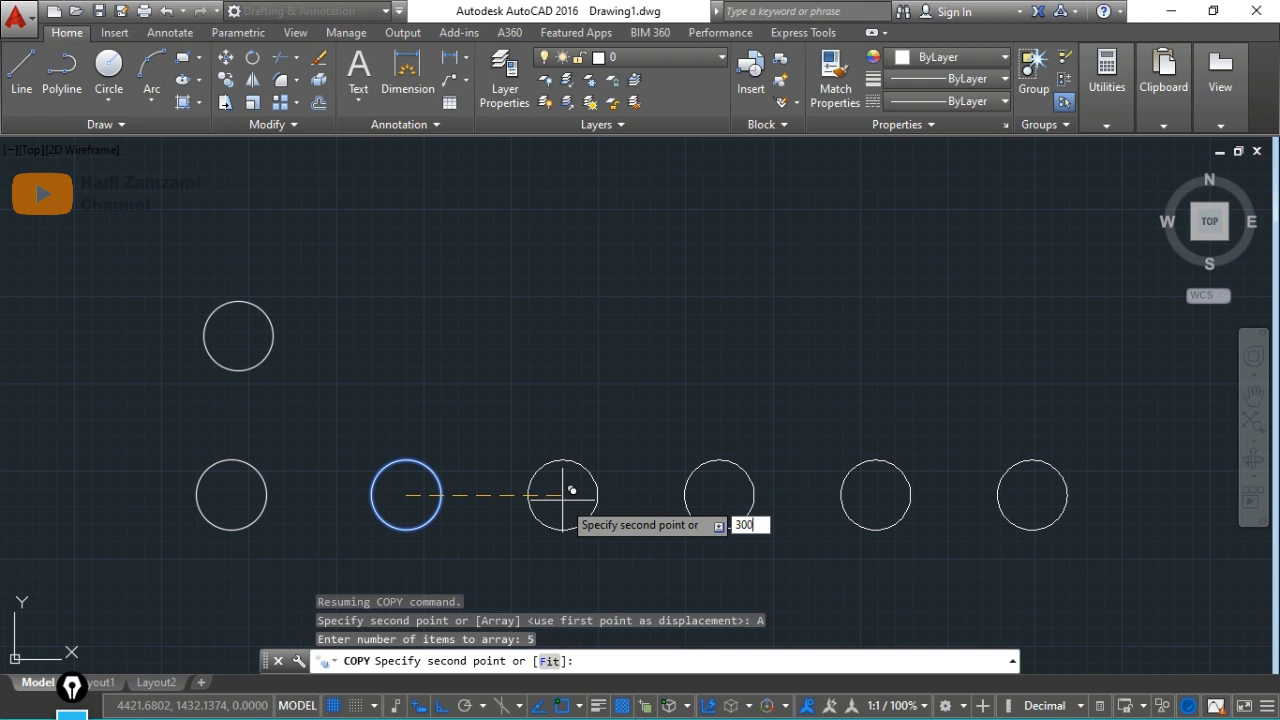
key("Return")
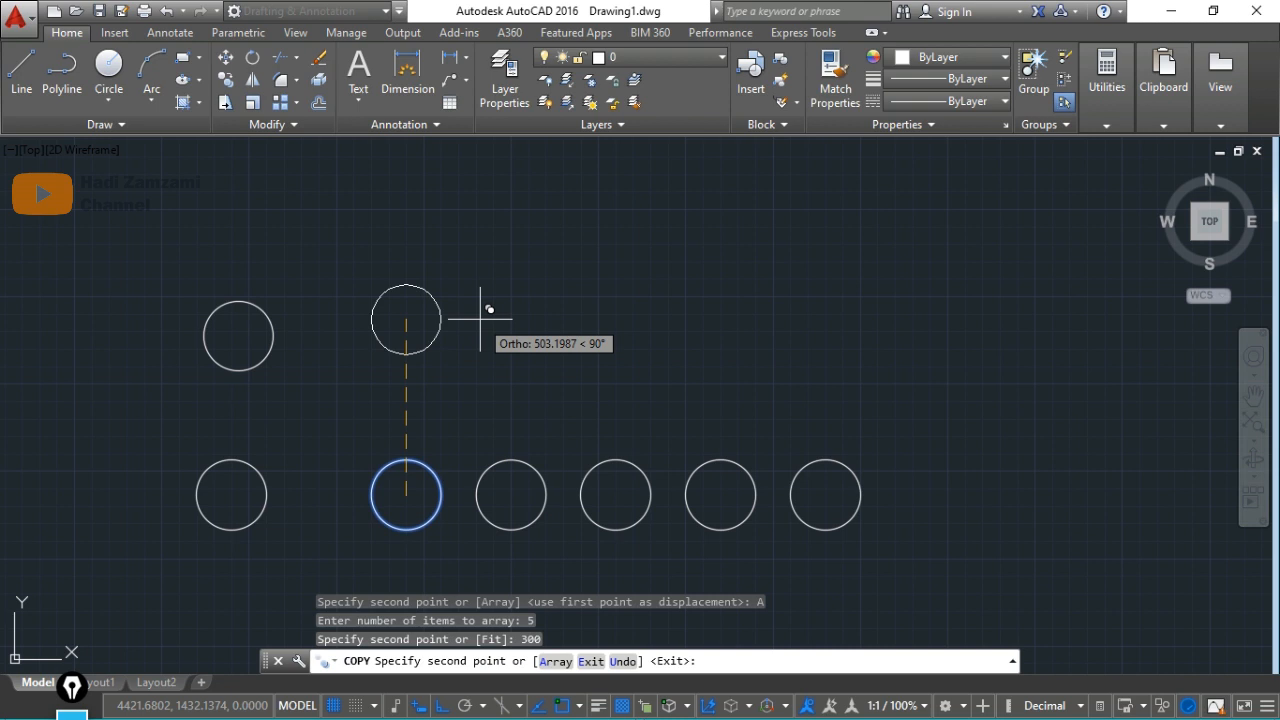
key("Return")
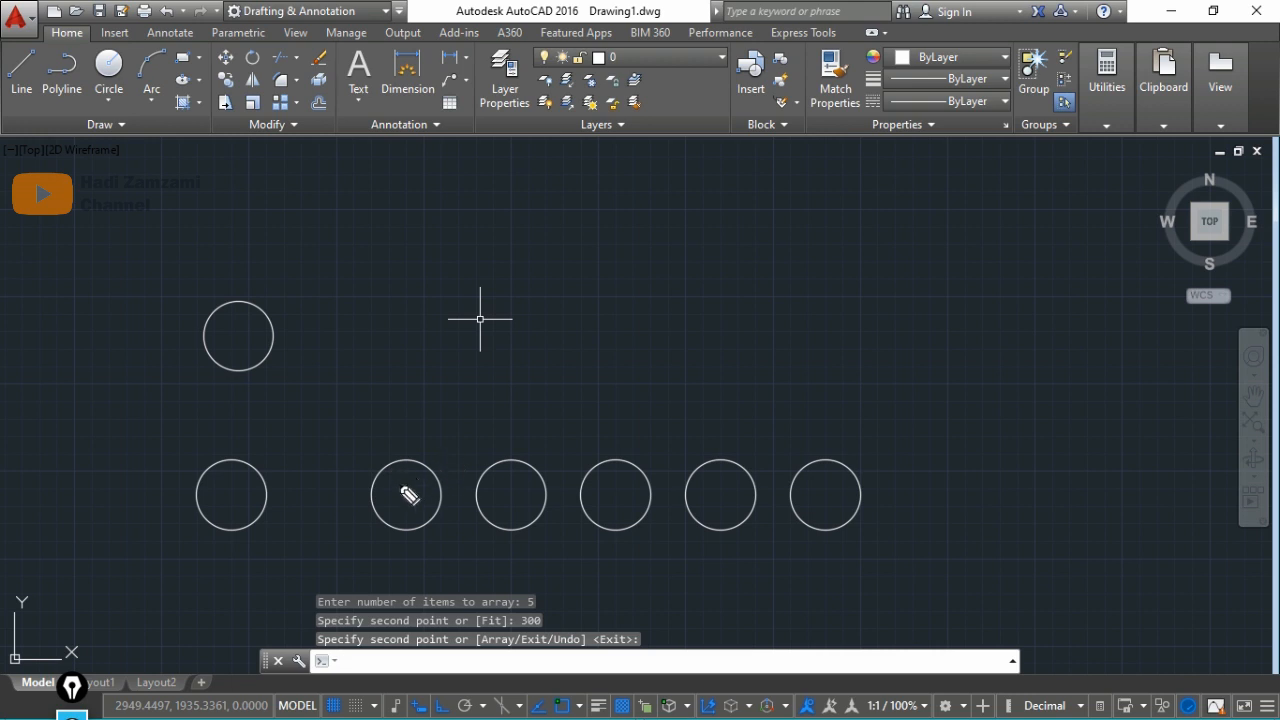
mouse_move(396, 452)
left_mouse_down()
mouse_move(343, 509)
mouse_move(449, 486)
mouse_move(378, 462)
left_mouse_up()
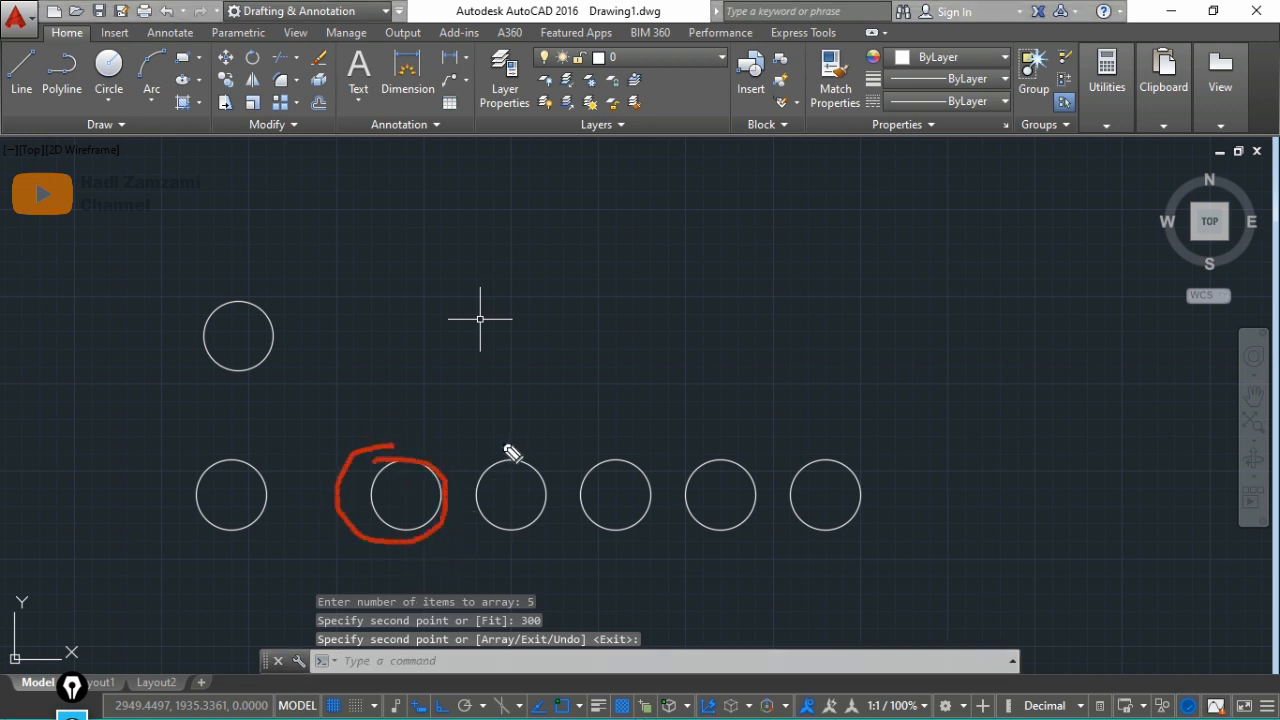
left_click_drag(505, 421, 530, 443)
left_click_drag(606, 418, 615, 439)
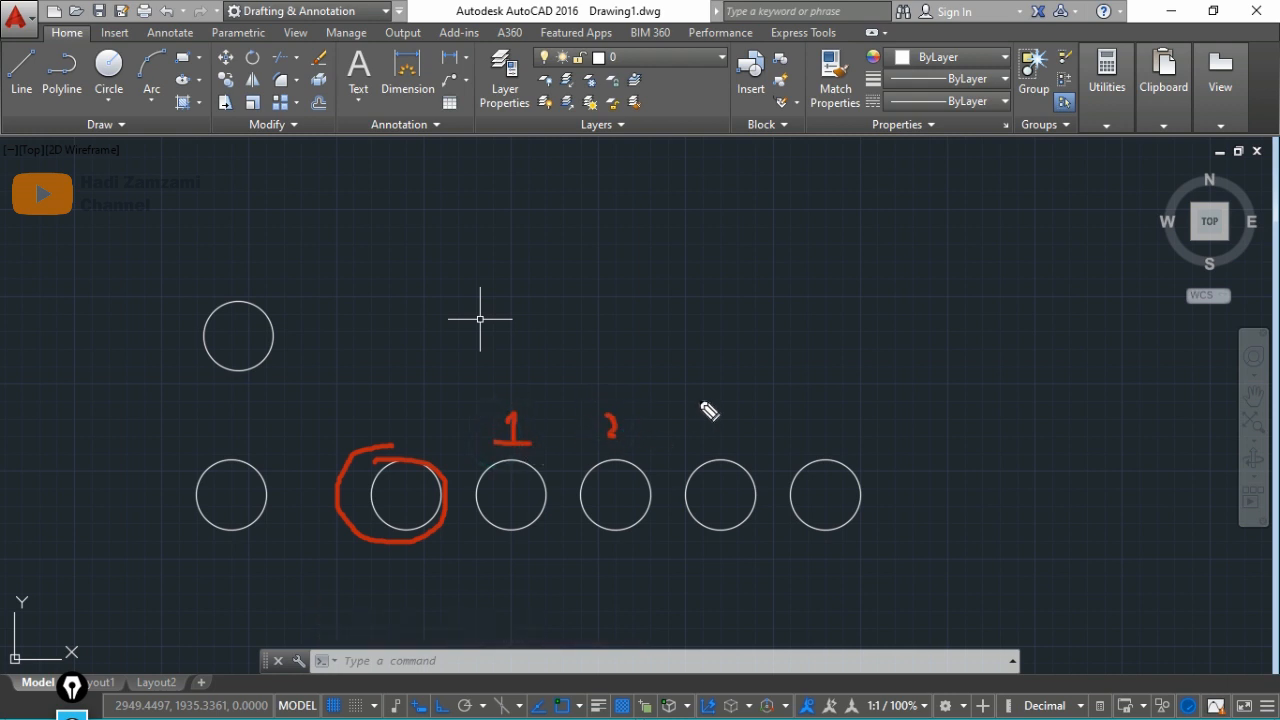
mouse_move(702, 402)
left_mouse_down()
mouse_move(714, 422)
mouse_move(690, 442)
left_mouse_up()
left_click_drag(812, 438, 821, 432)
left_click_drag(813, 408, 813, 446)
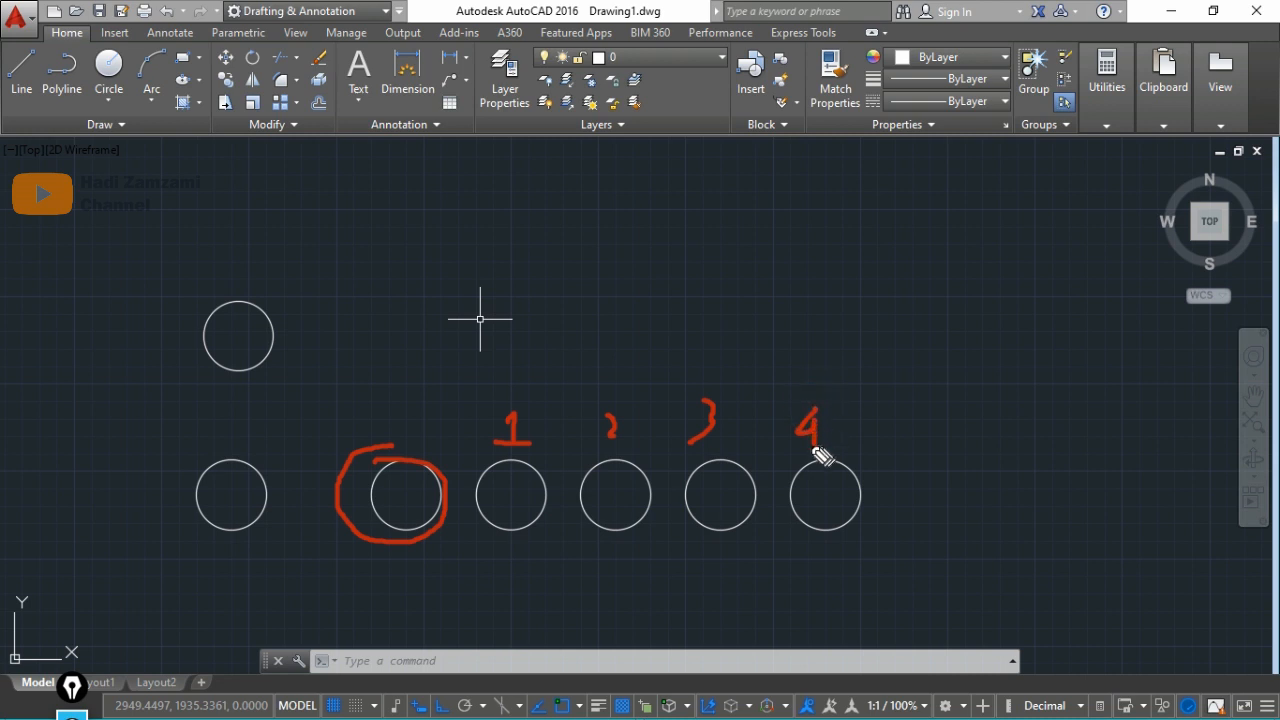
mouse_move(417, 473)
left_mouse_down()
mouse_move(398, 477)
mouse_move(424, 513)
left_mouse_up()
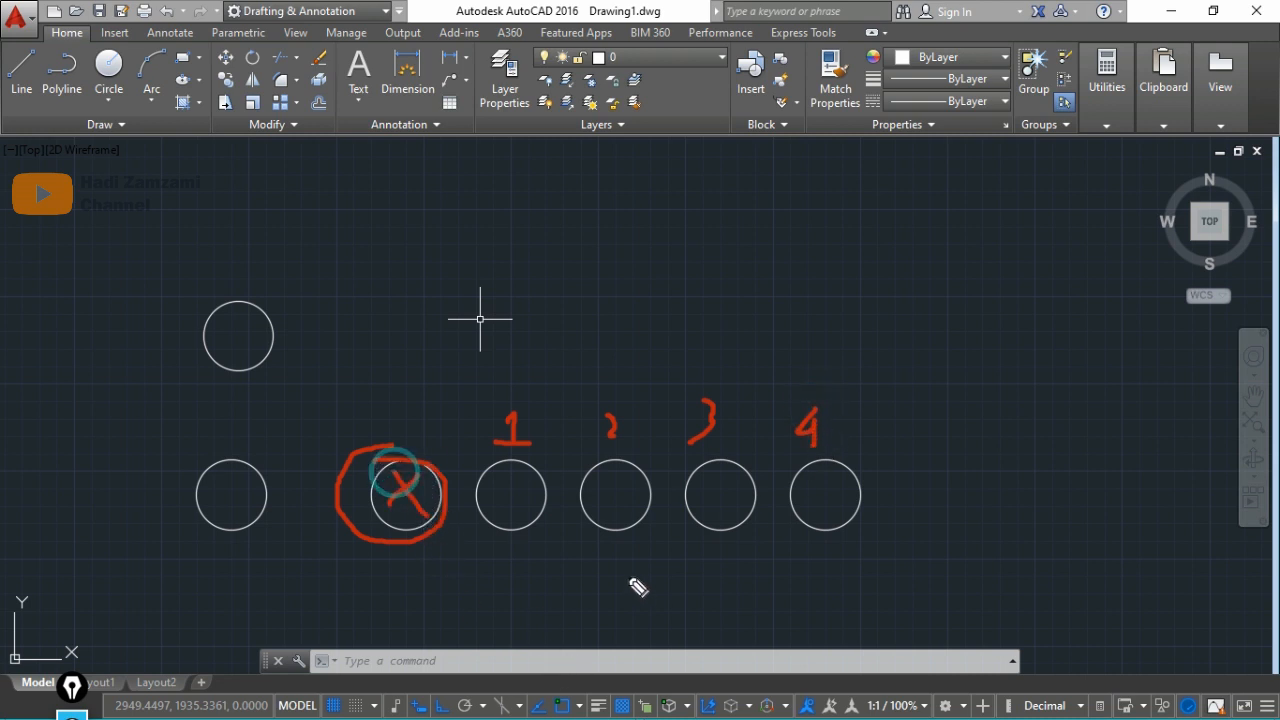
key("e")
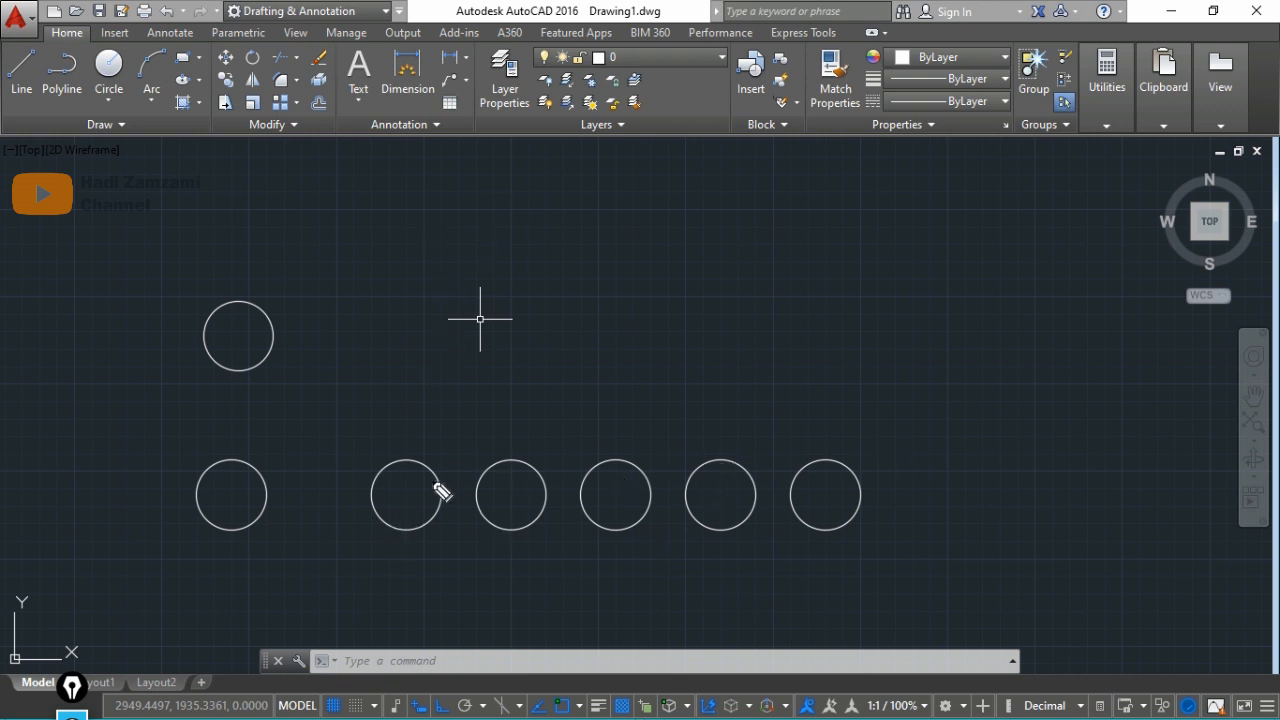
left_click(408, 494)
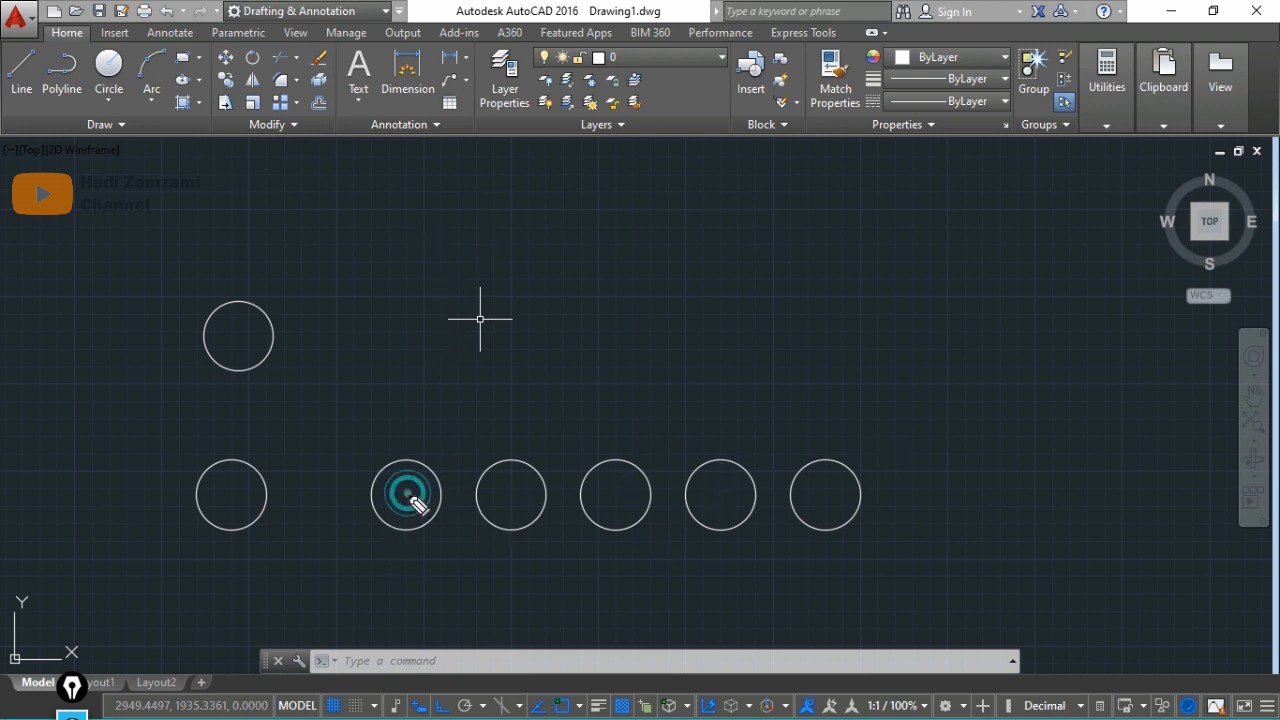
left_click(510, 490)
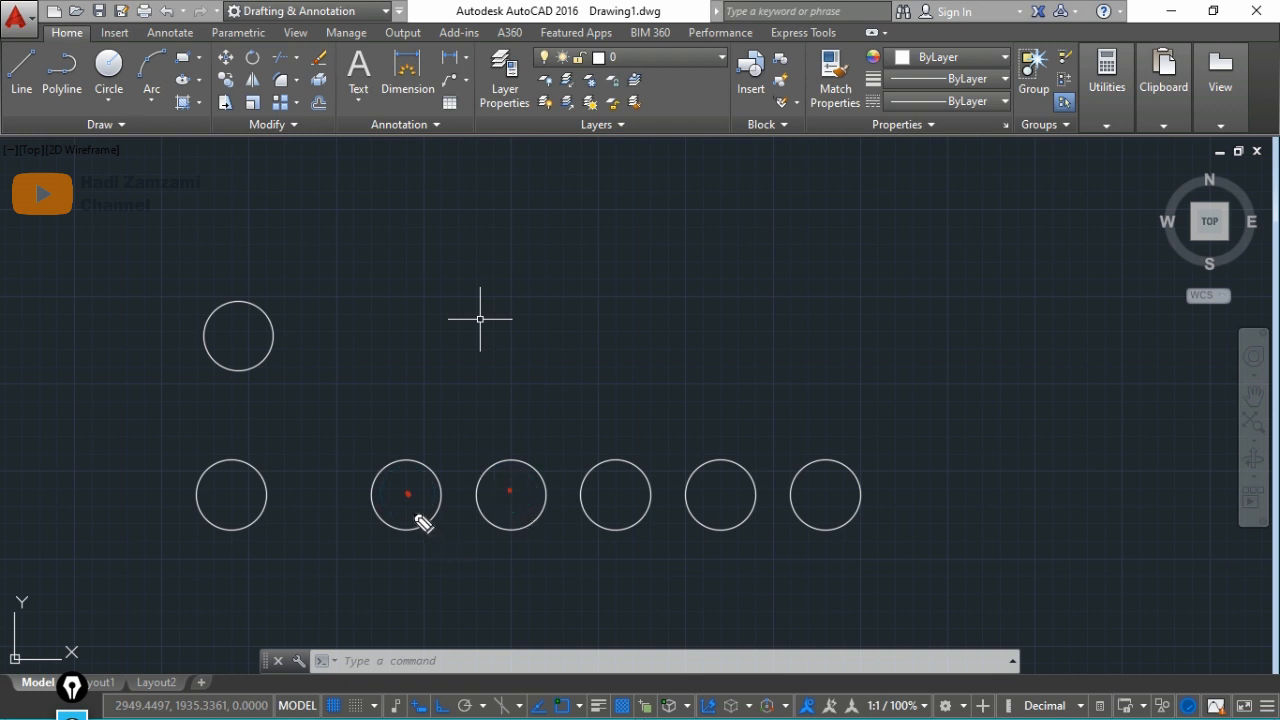
mouse_move(410, 512)
left_mouse_down()
mouse_move(512, 541)
mouse_move(516, 520)
left_mouse_up()
mouse_move(417, 540)
left_mouse_down()
mouse_move(439, 559)
mouse_move(421, 577)
mouse_move(471, 556)
left_mouse_up()
mouse_move(493, 559)
left_mouse_down()
mouse_move(510, 572)
mouse_move(503, 551)
left_mouse_up()
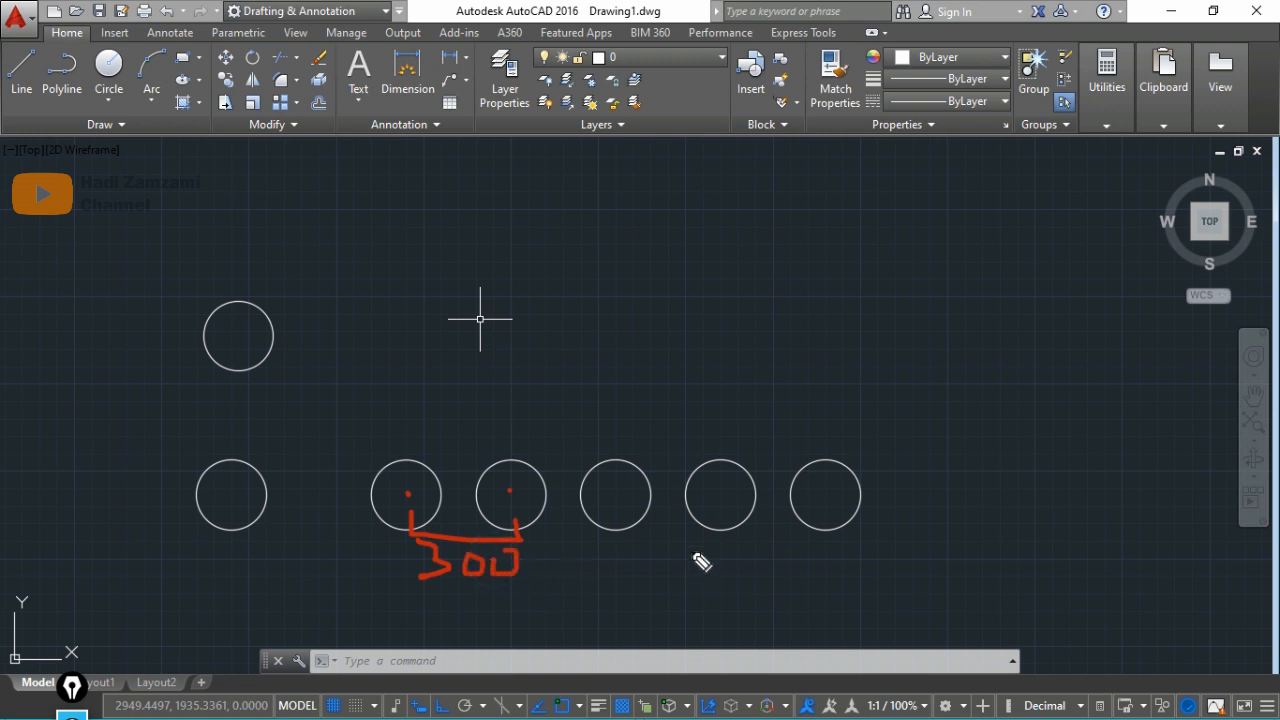
mouse_move(579, 377)
left_mouse_down()
mouse_move(572, 417)
mouse_move(616, 381)
left_mouse_up()
left_click(412, 448)
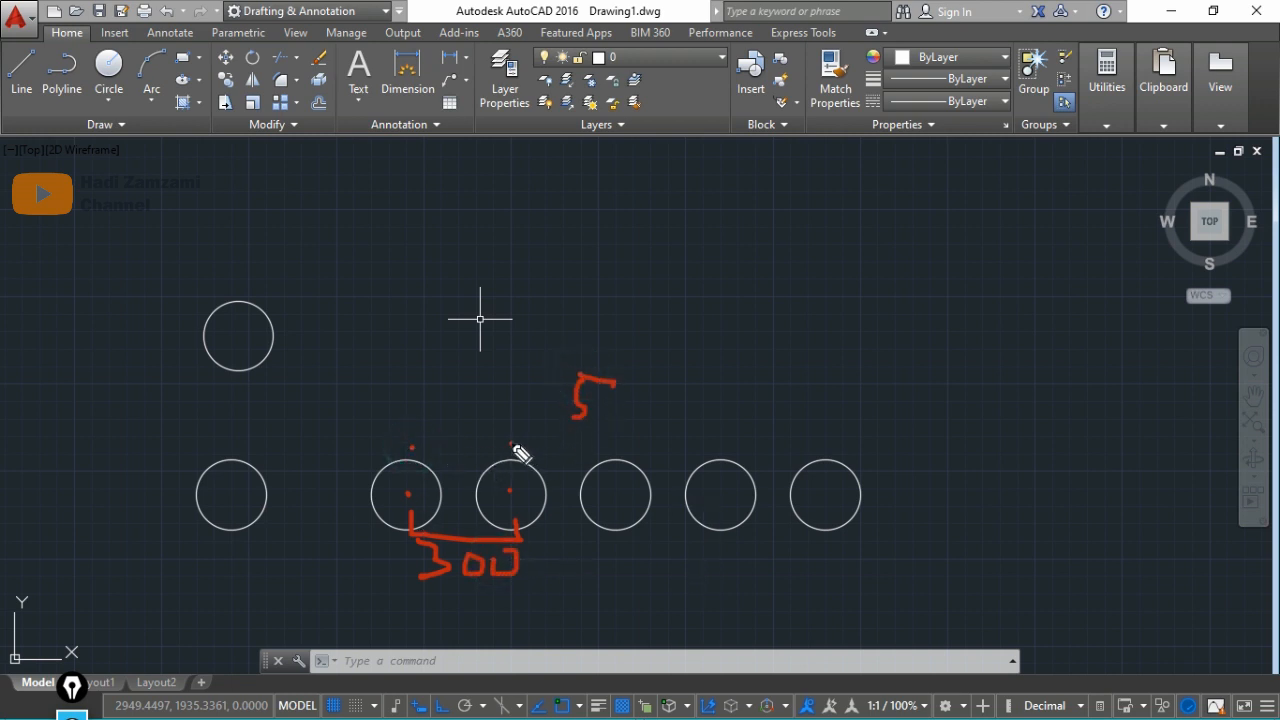
left_click(511, 444)
left_click(611, 442)
left_click(717, 446)
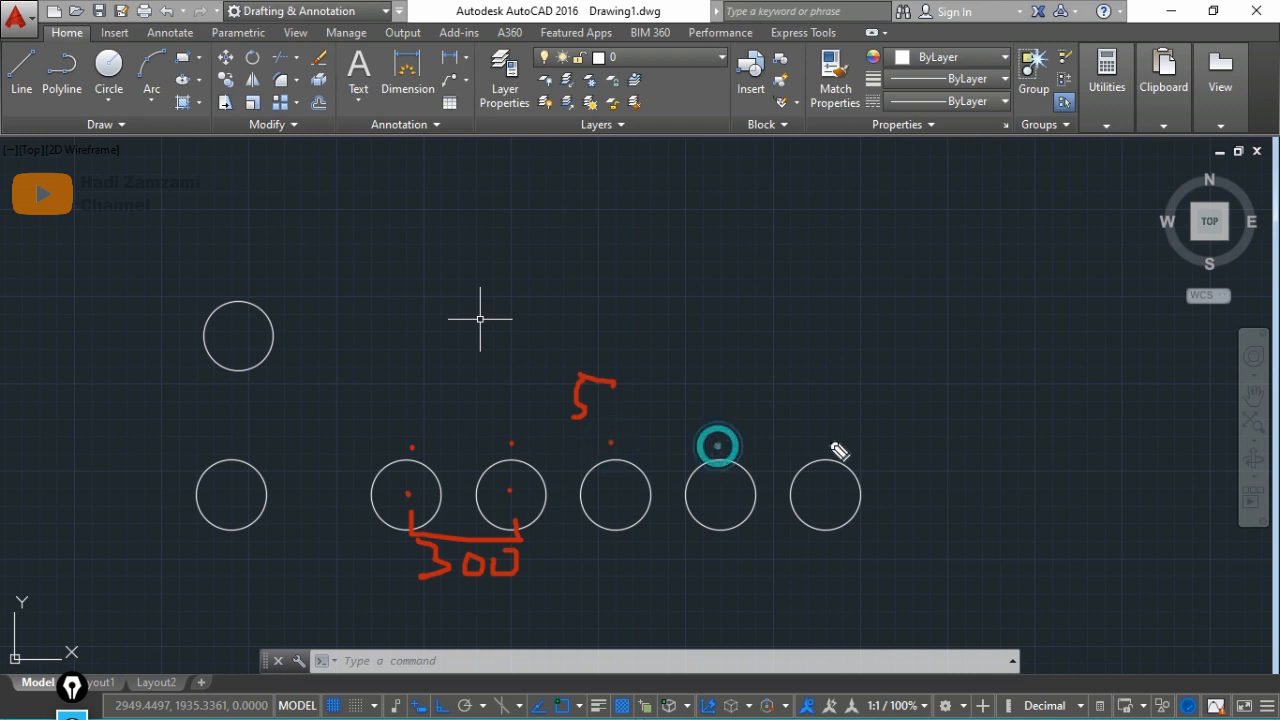
left_click(829, 448)
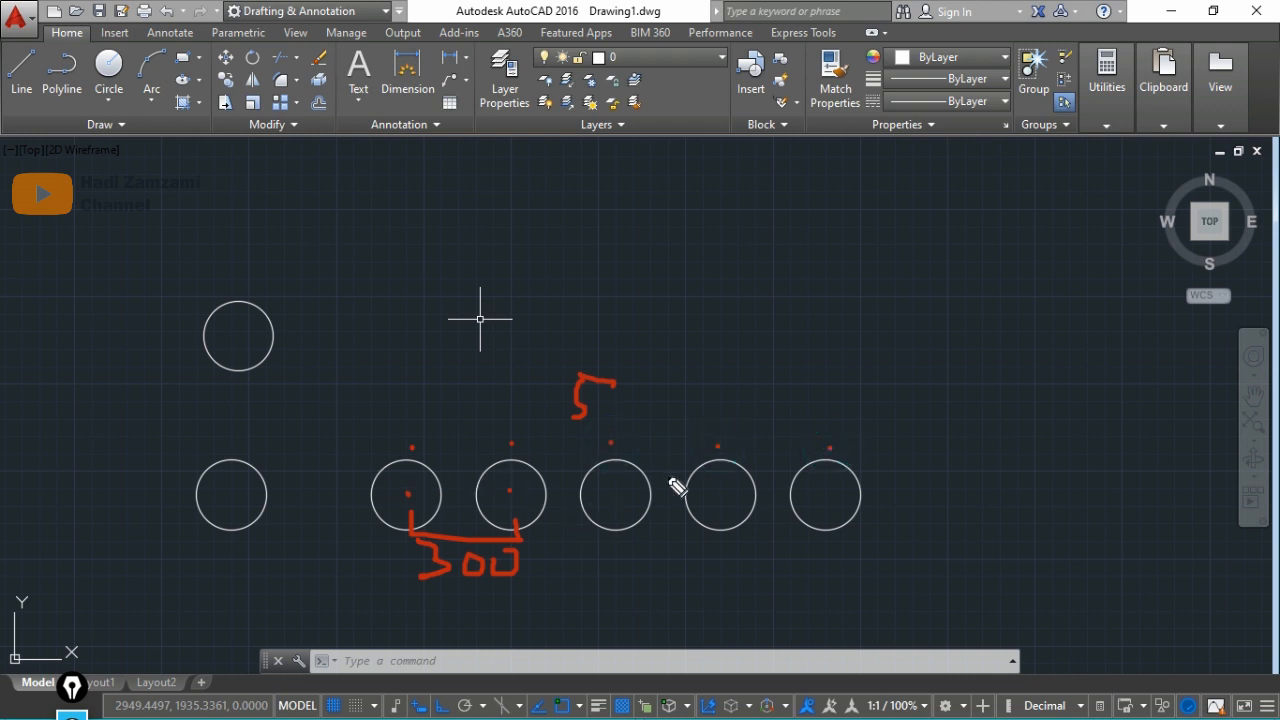
left_click_drag(563, 389, 562, 338)
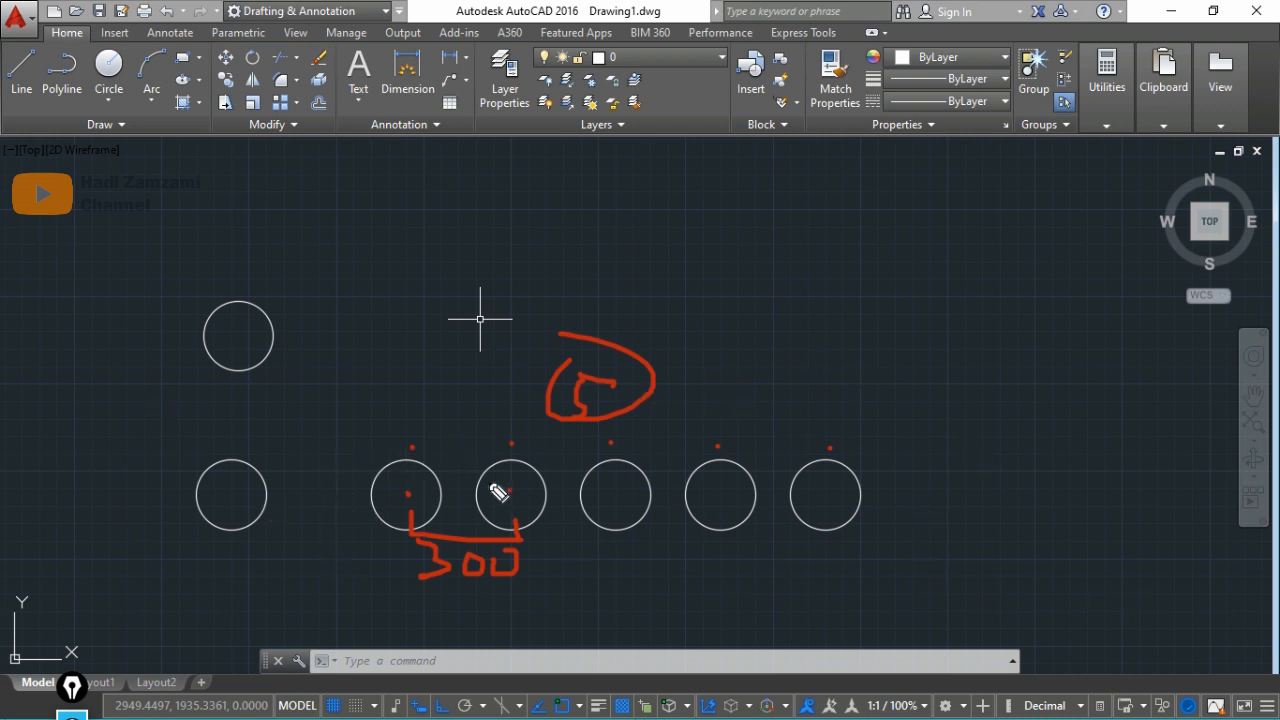
key("ctrl+shift+6")
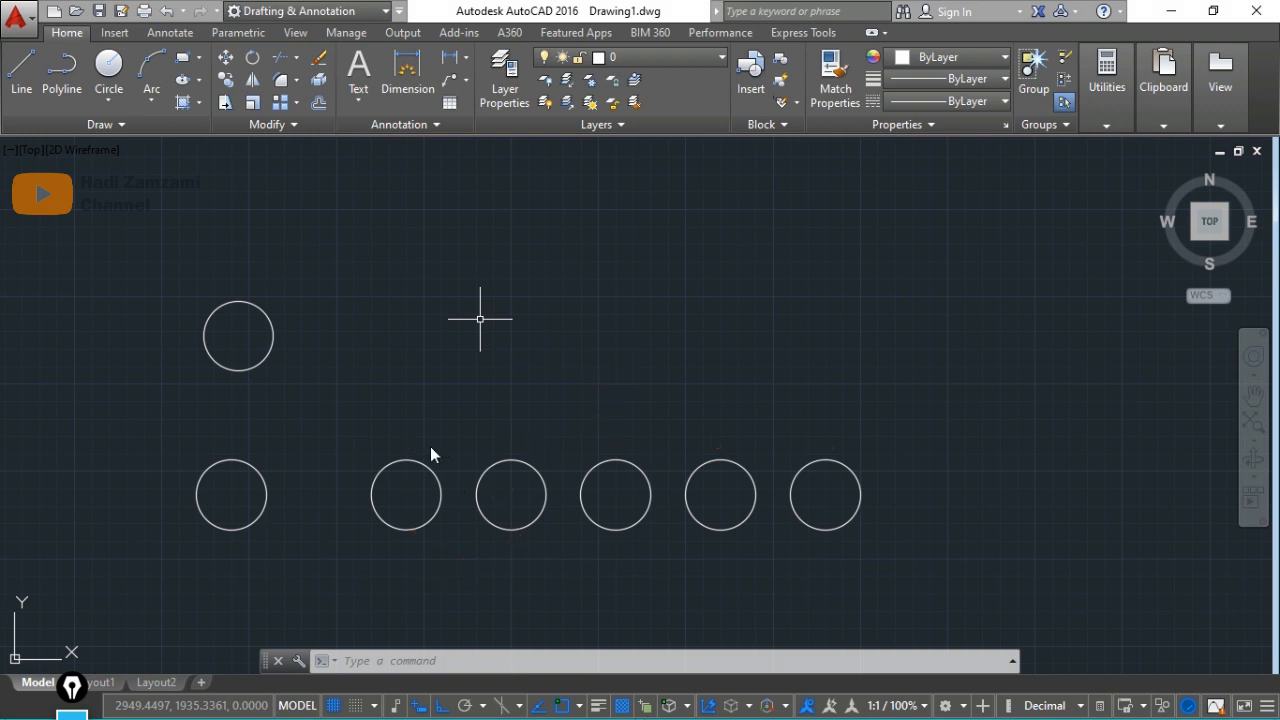
Step: Start another Copy of the first circle in the row of five, with its center as the base point
type("co")
key("Return")
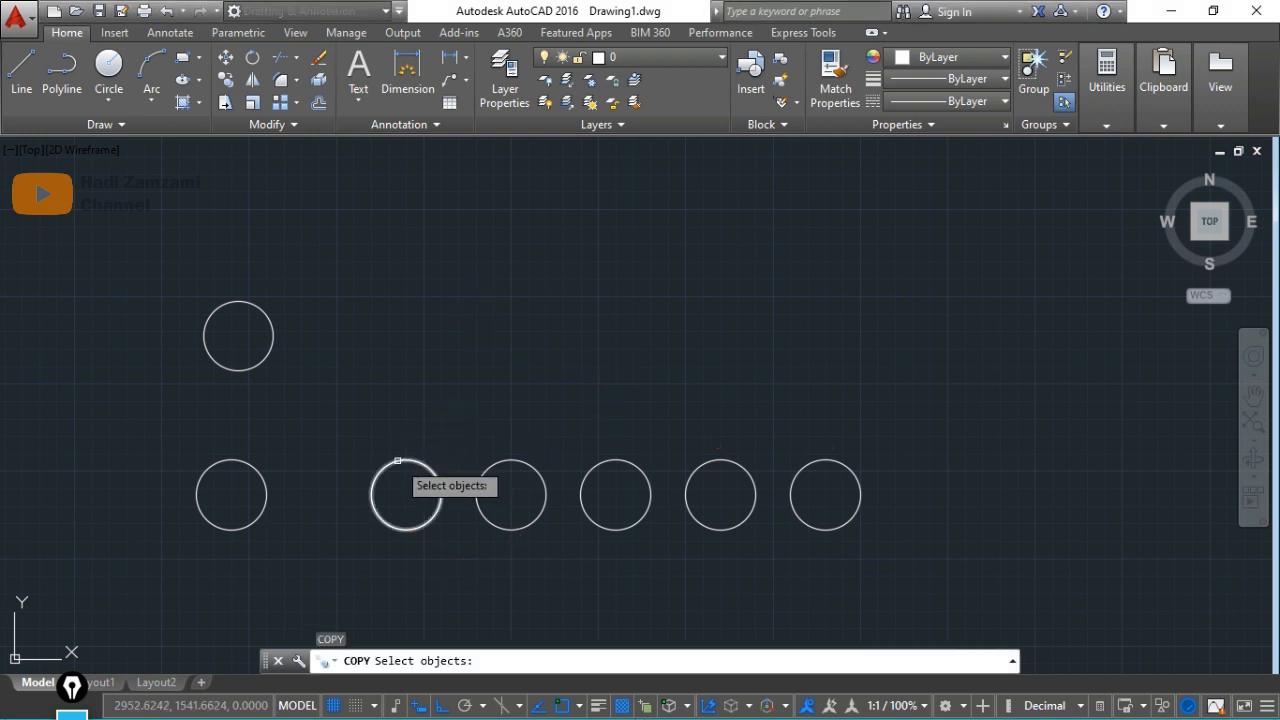
left_click(397, 461)
key("Return")
left_click(405, 491)
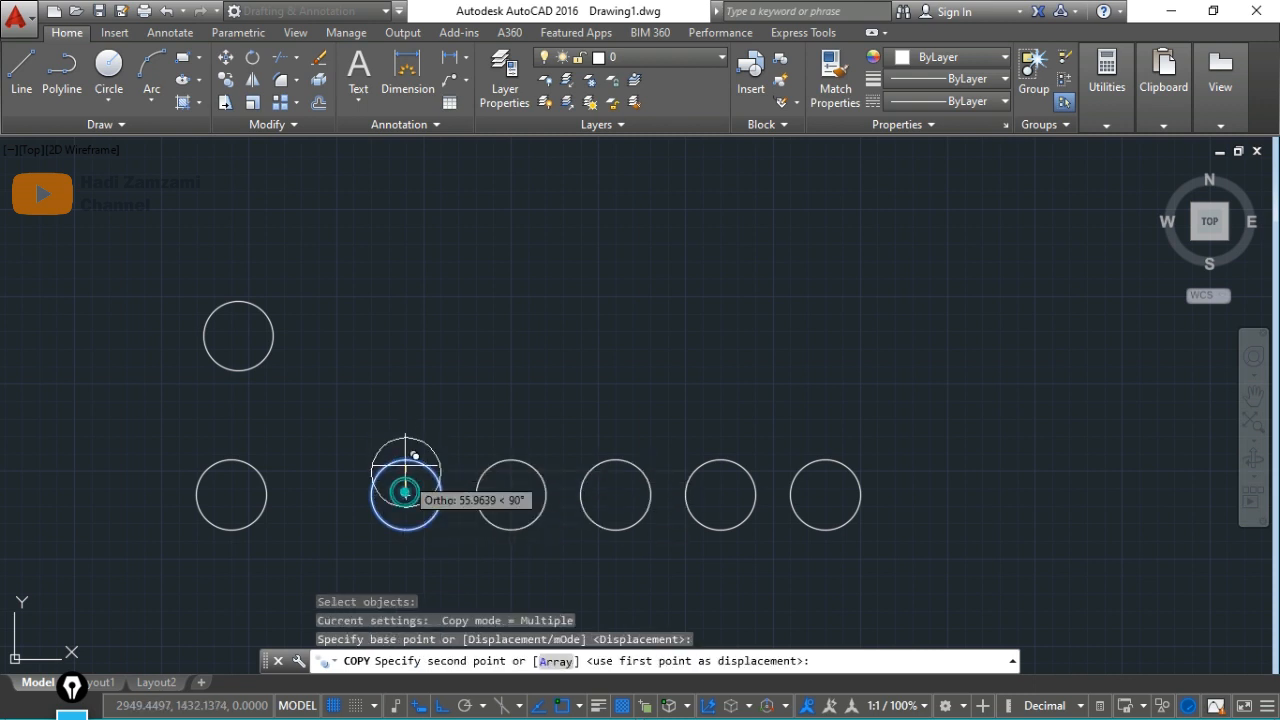
Step: Array the selected circle within the Copy command, entering 5 as the number of items
type("a")
key("Return")
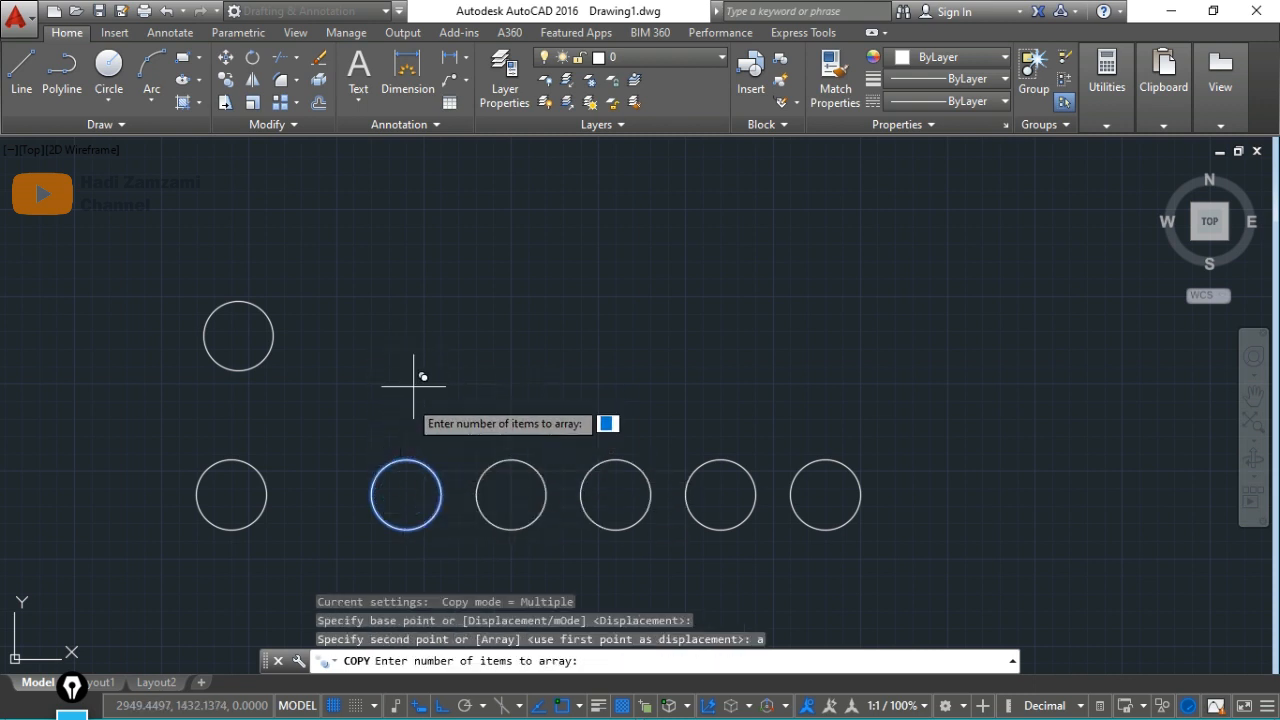
type("5")
key("Return")
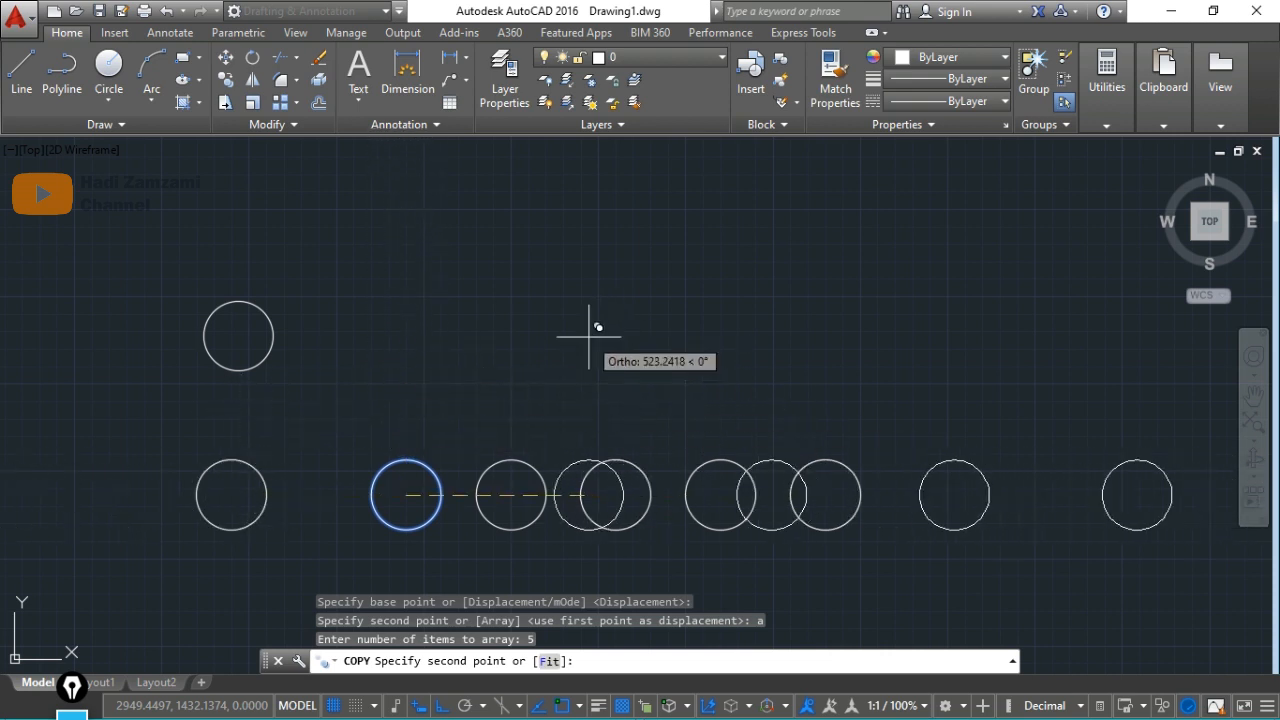
Step: Turn Ortho off, place the arrayed circles 300 units apart at a 45° angle and finish the Copy command
key("F8")
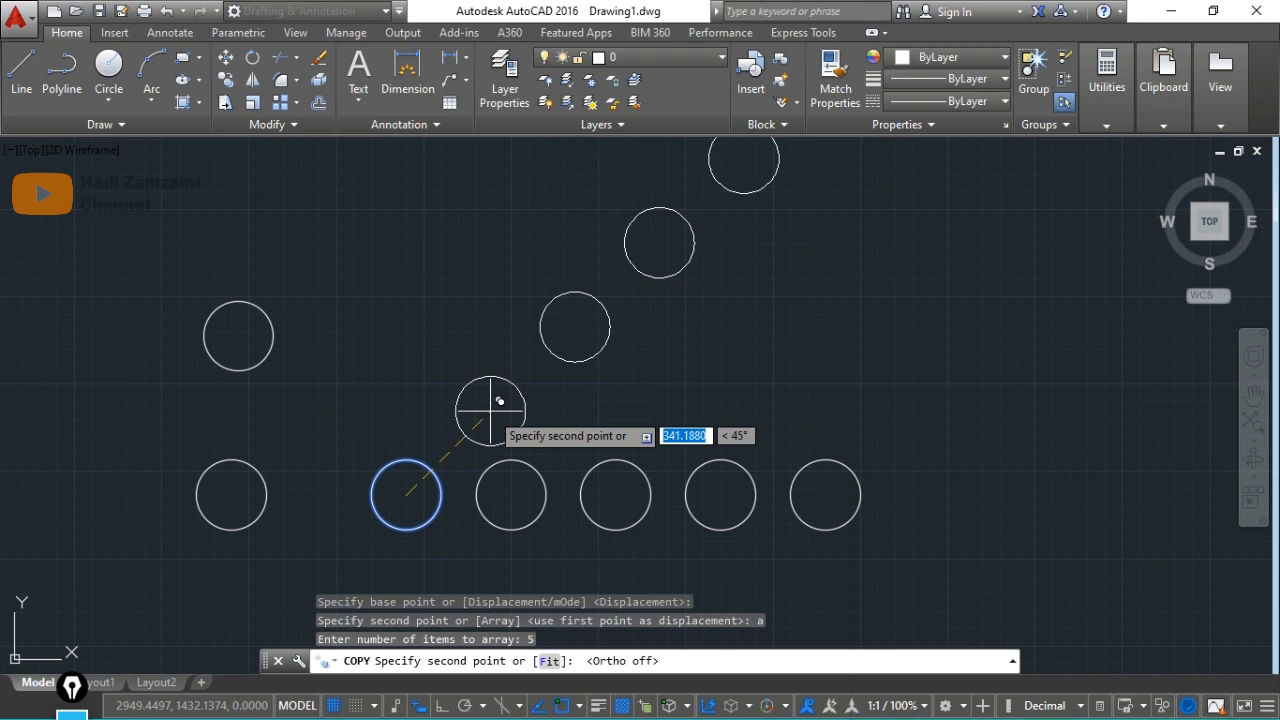
type("300")
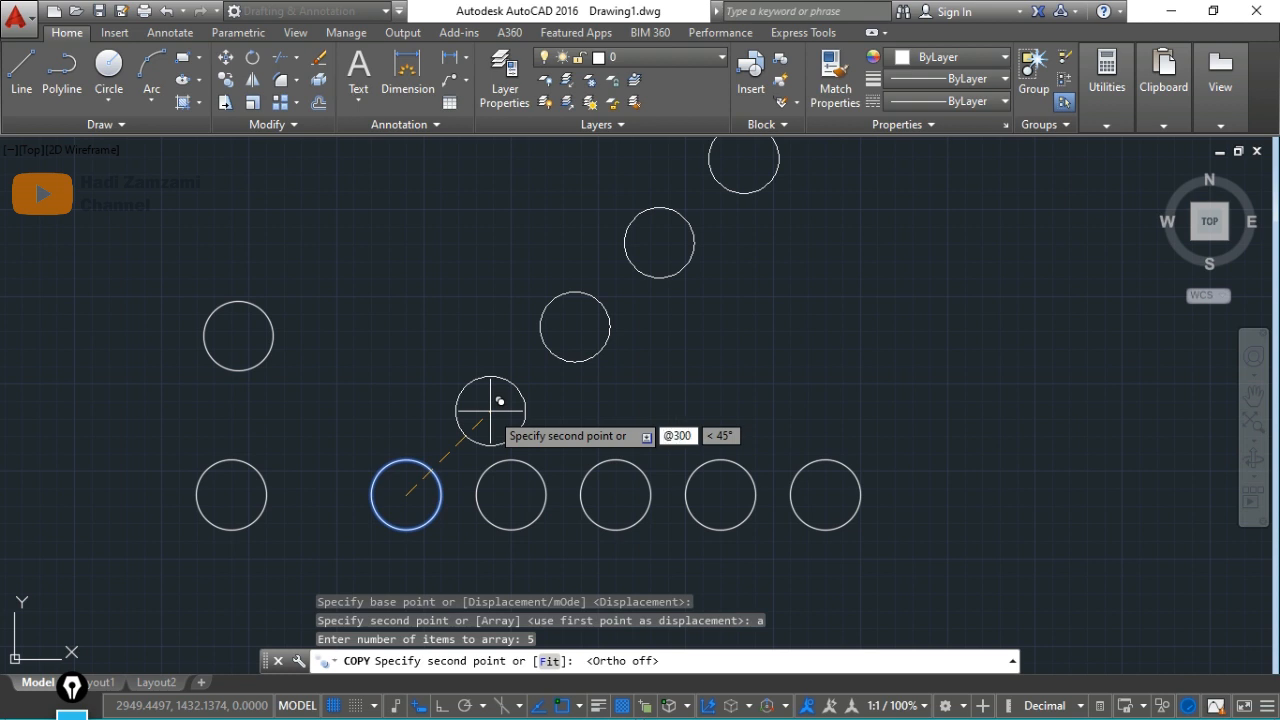
key("Tab")
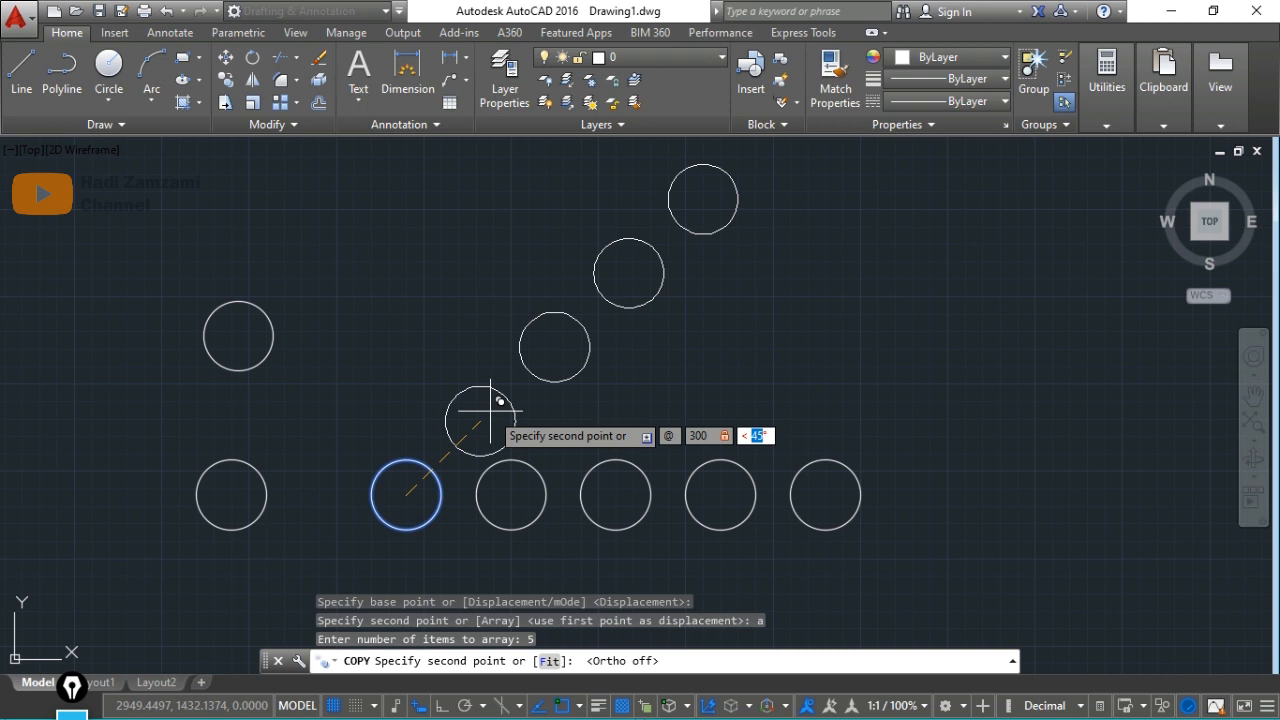
key("Return")
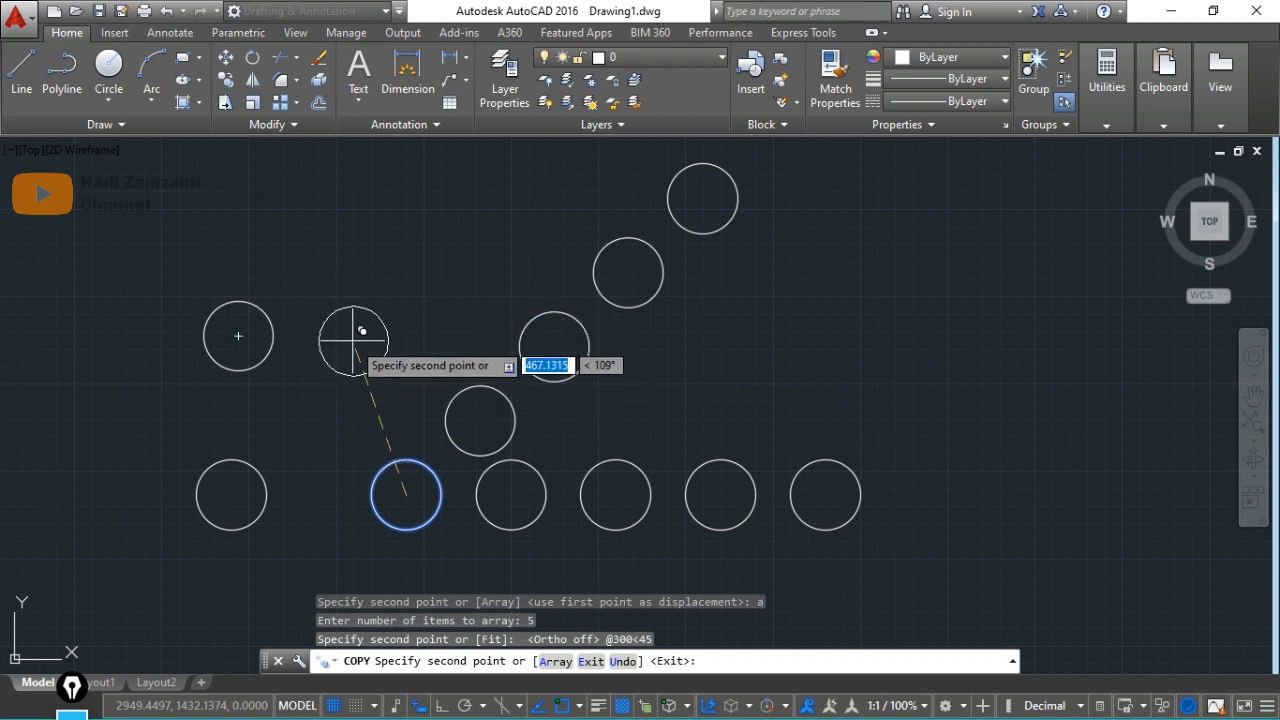
key("Return")
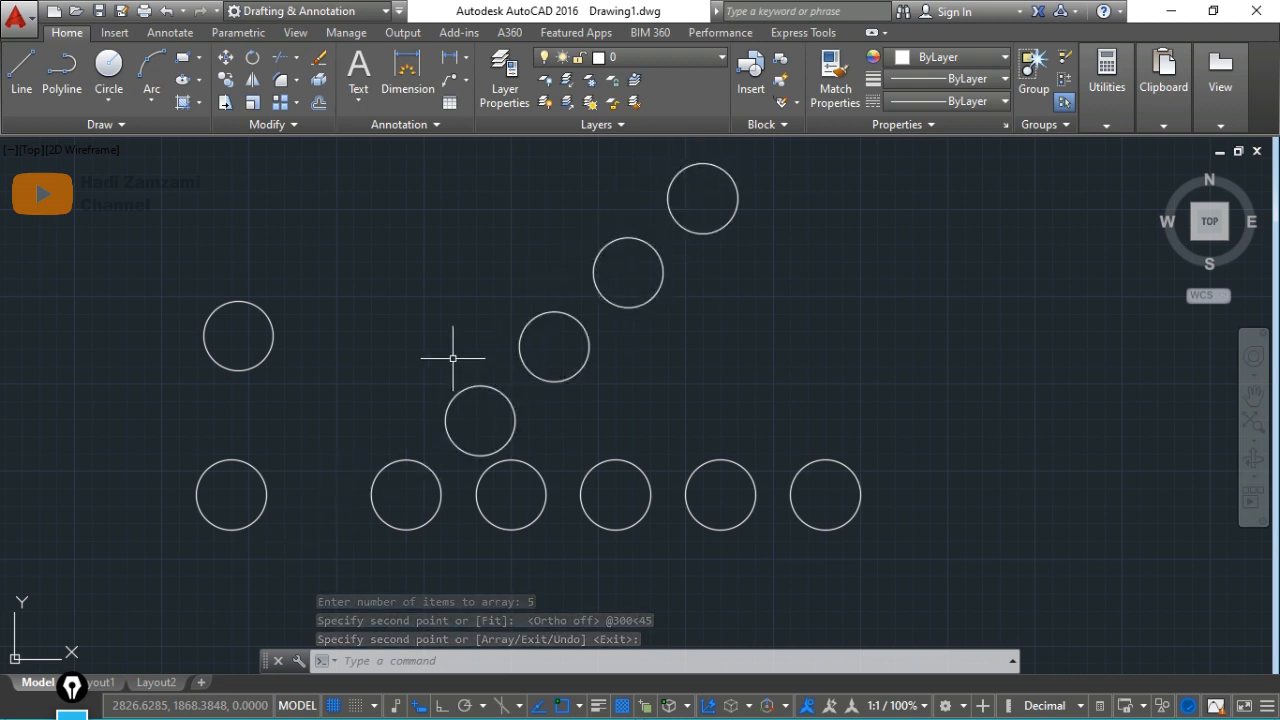
Step: Add an aligned dimension between the centers of the row's first circle and the nearest circle of the 45° array, offset to the upper left
key("Escape")
key("Escape")
type("dal")
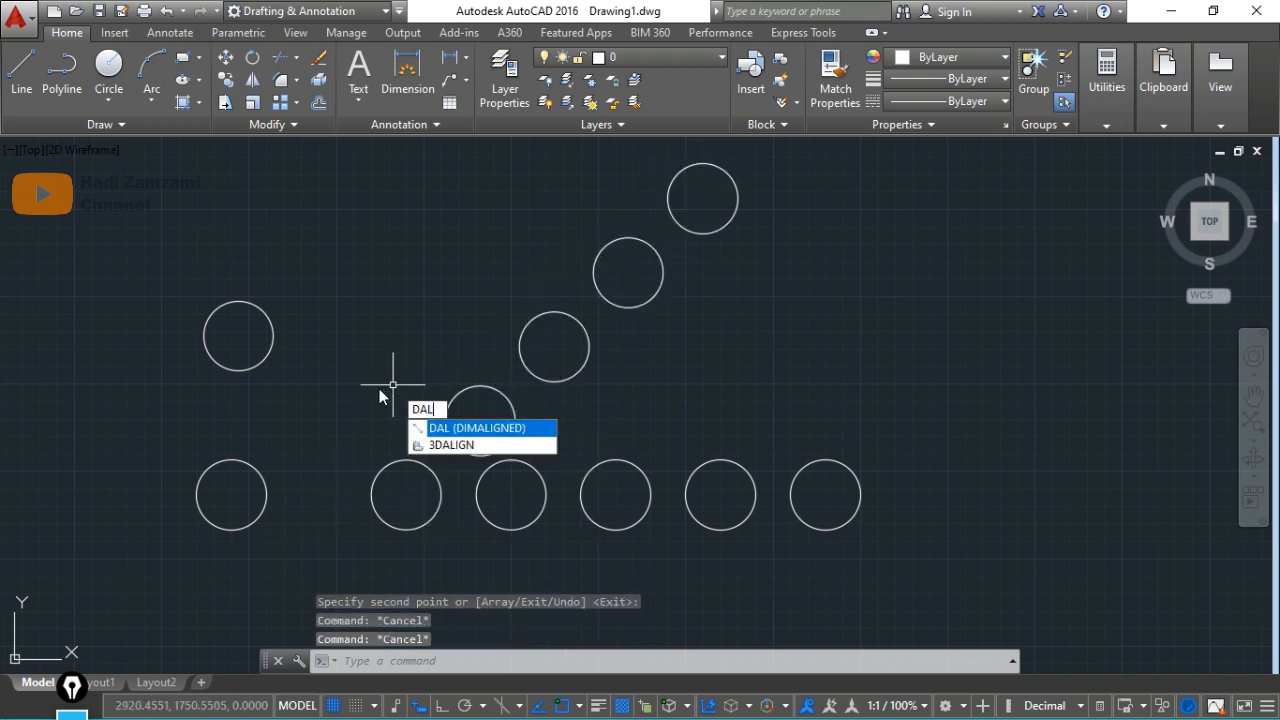
key("Return")
left_click(406, 494)
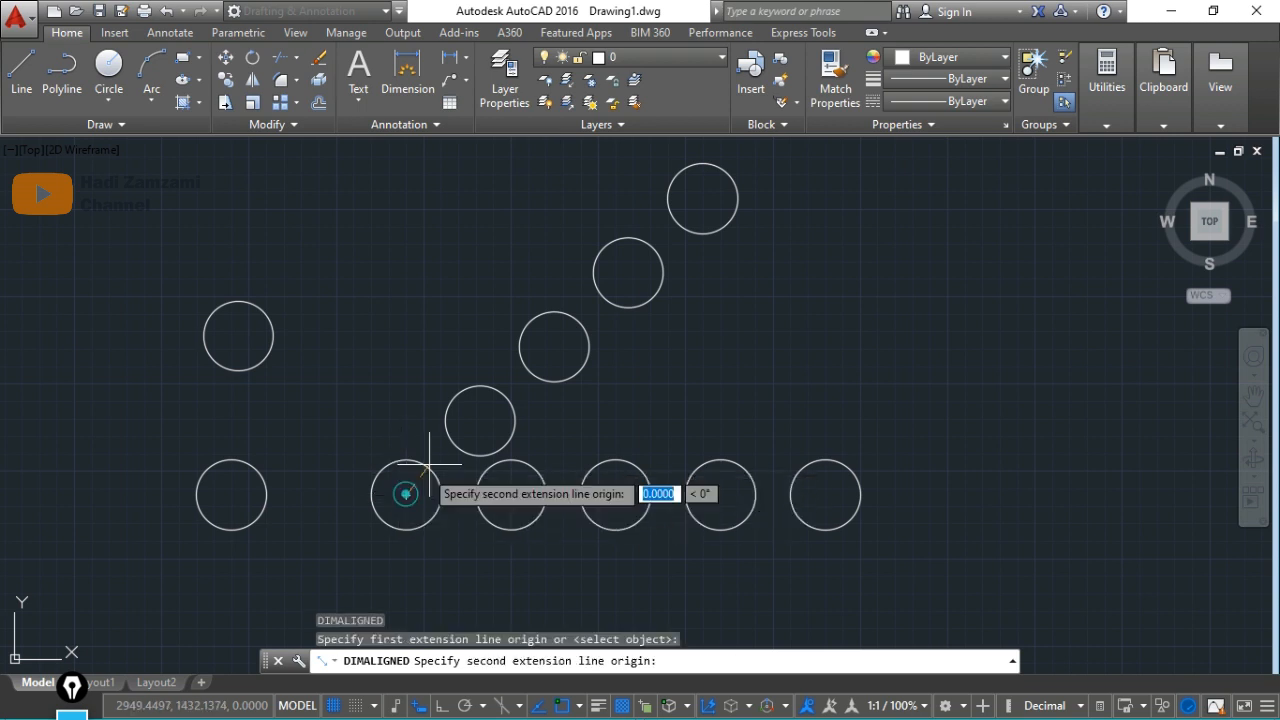
left_click(480, 420)
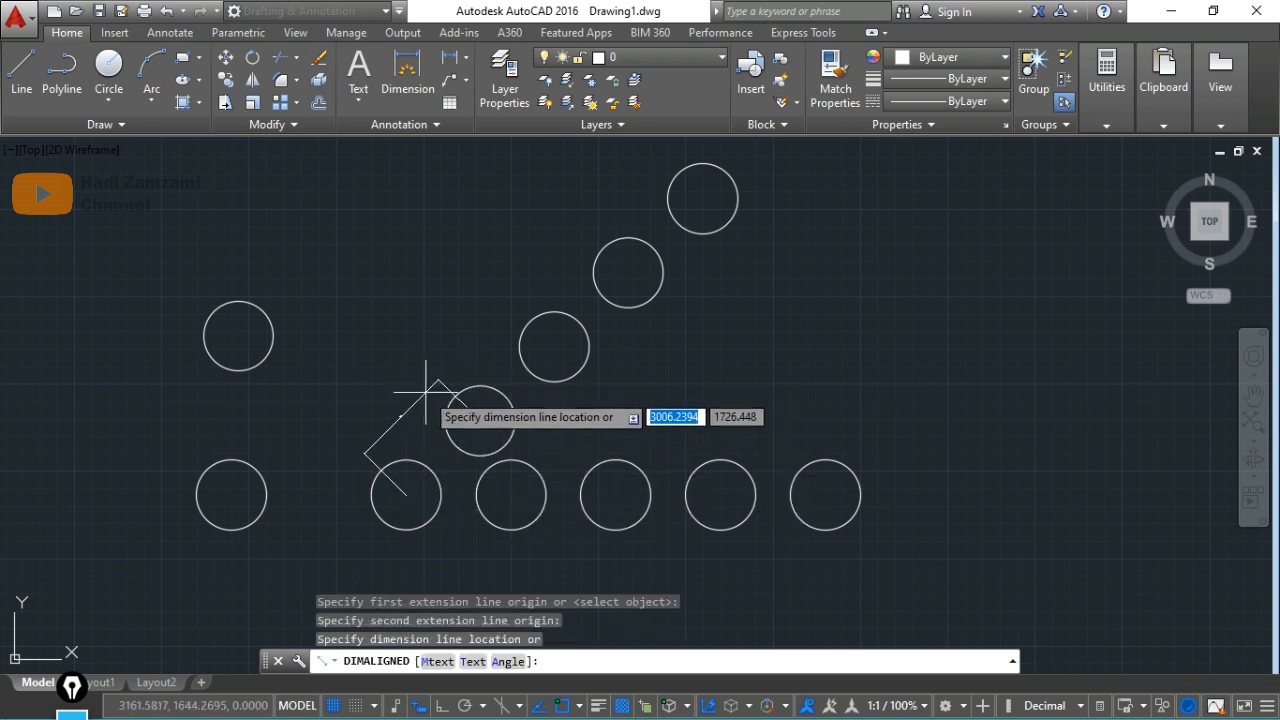
left_click(426, 397)
Step: Set the overall dimension scale DIMSCALE to 2
scroll(400, 430, "up", 2)
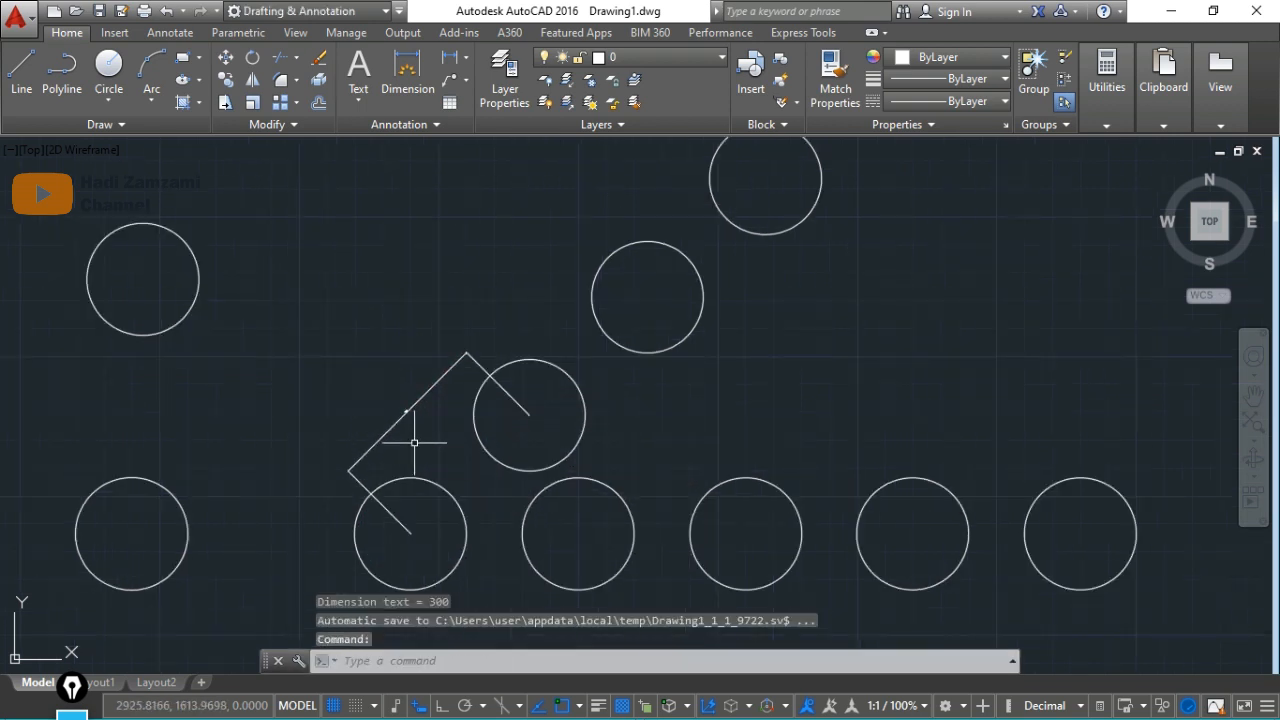
type("dims")
key("Return")
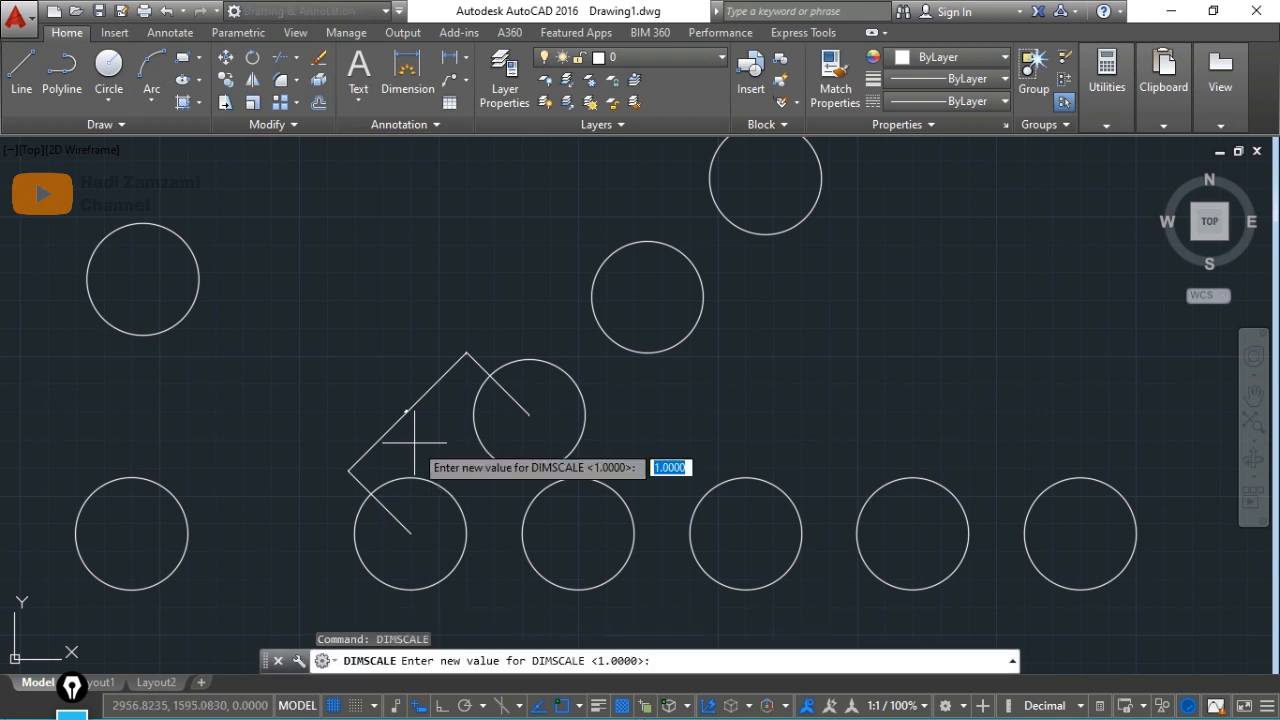
type("2")
key("Return")
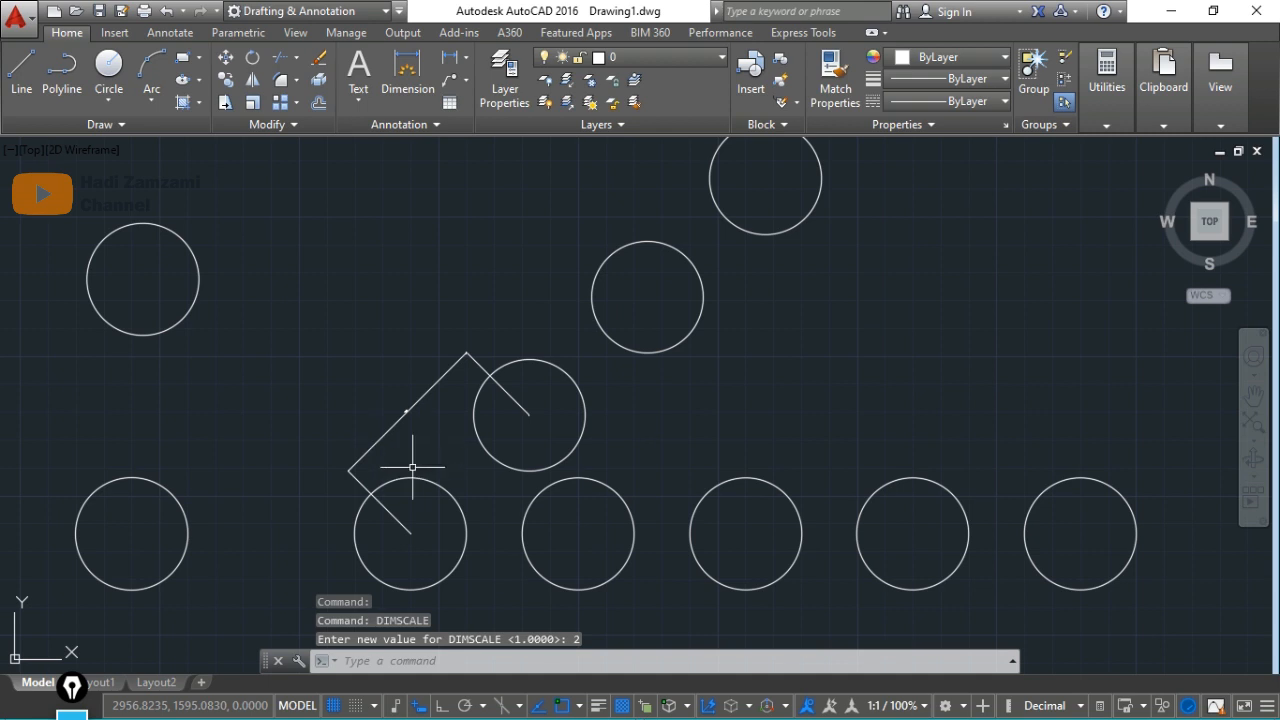
Step: Update the aligned dimension to the current dimension settings using the Apply option of the -DIMSTYLE command
type("DO")
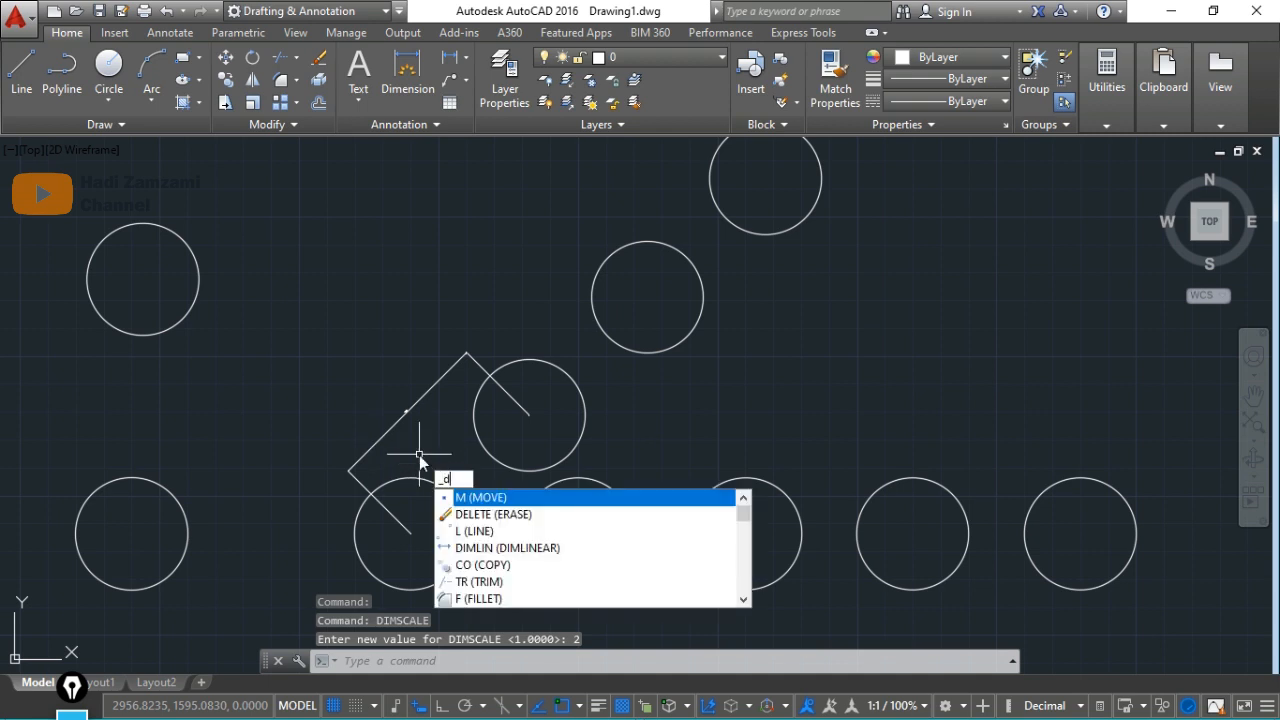
key("BackSpace")
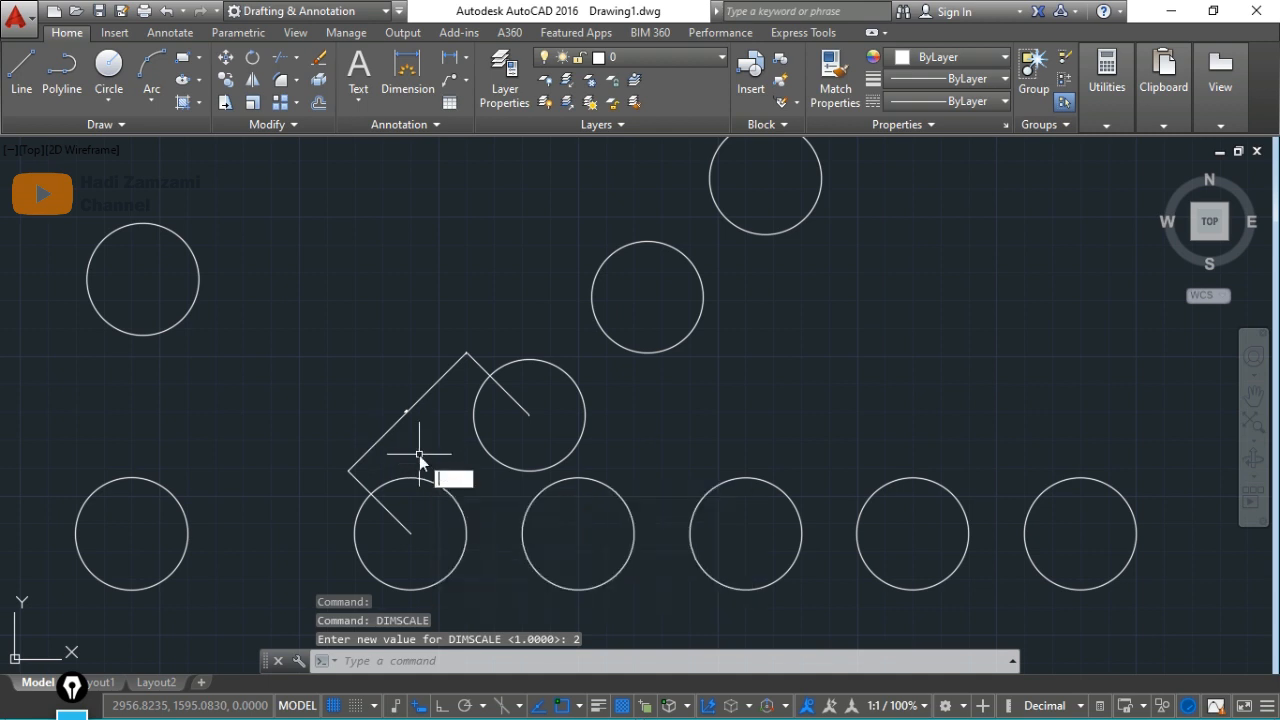
type("-DIMSTY")
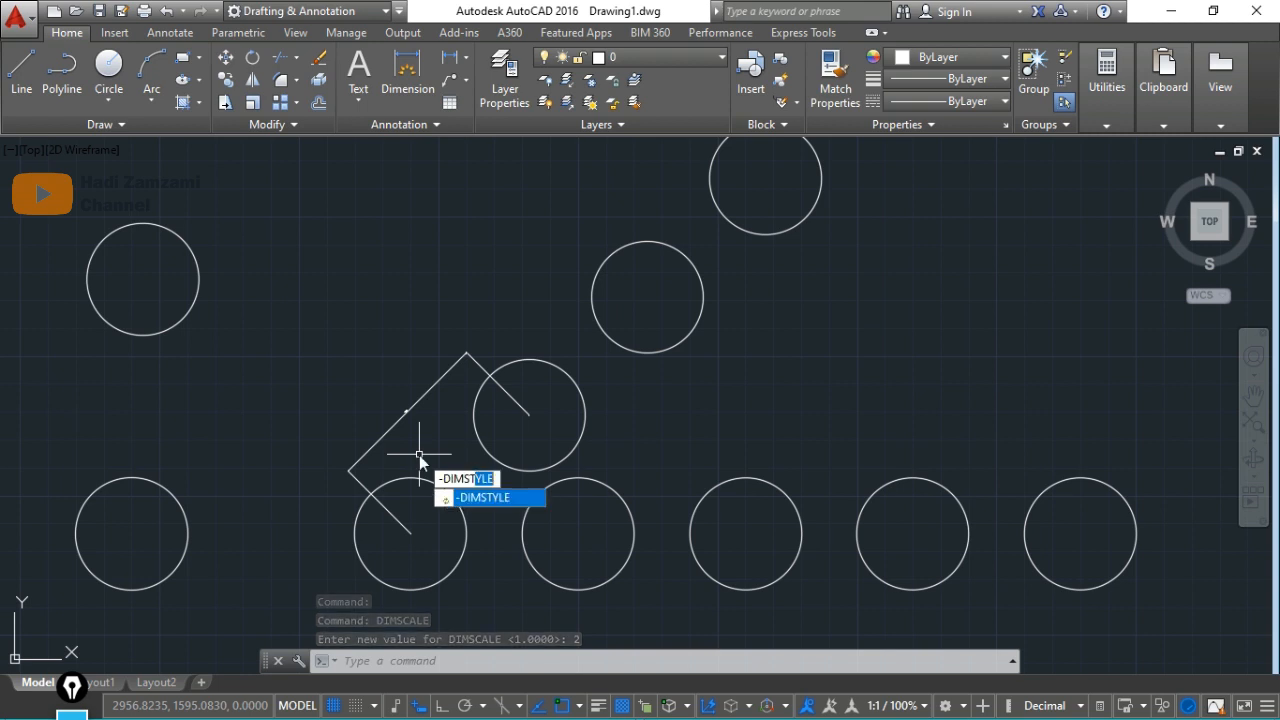
type("L")
key("Return")
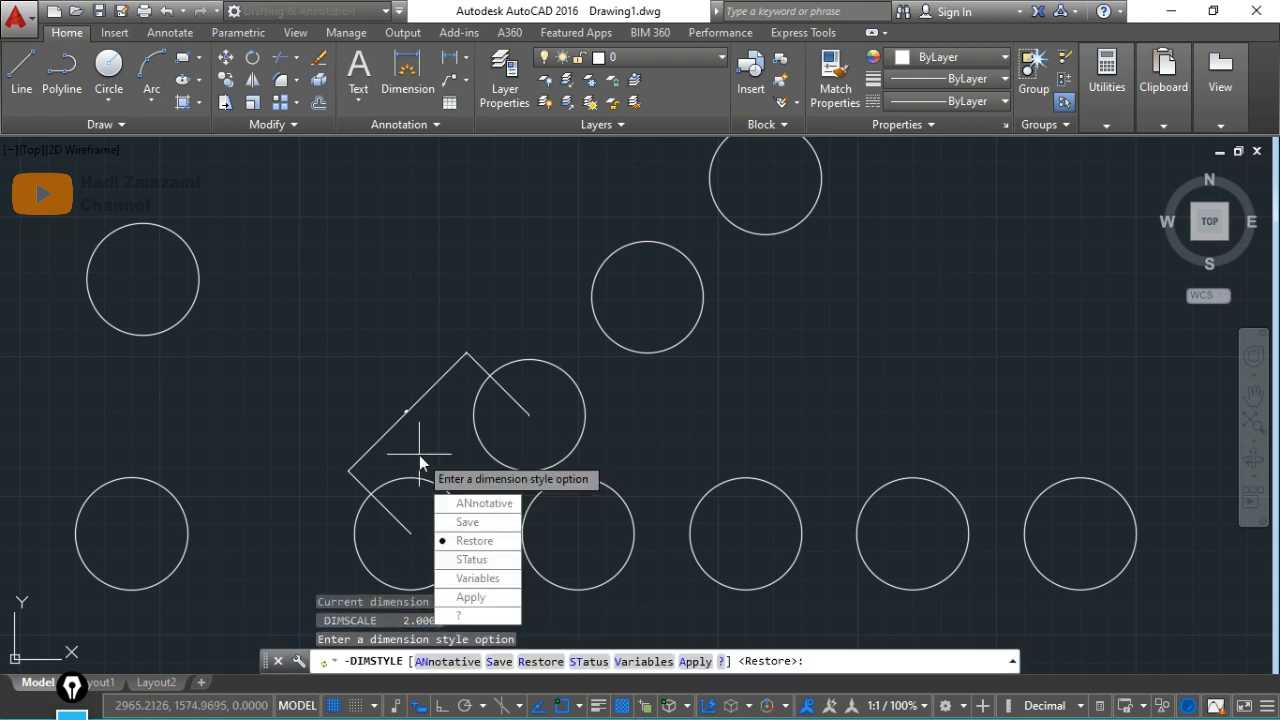
left_click(494, 598)
left_click(421, 399)
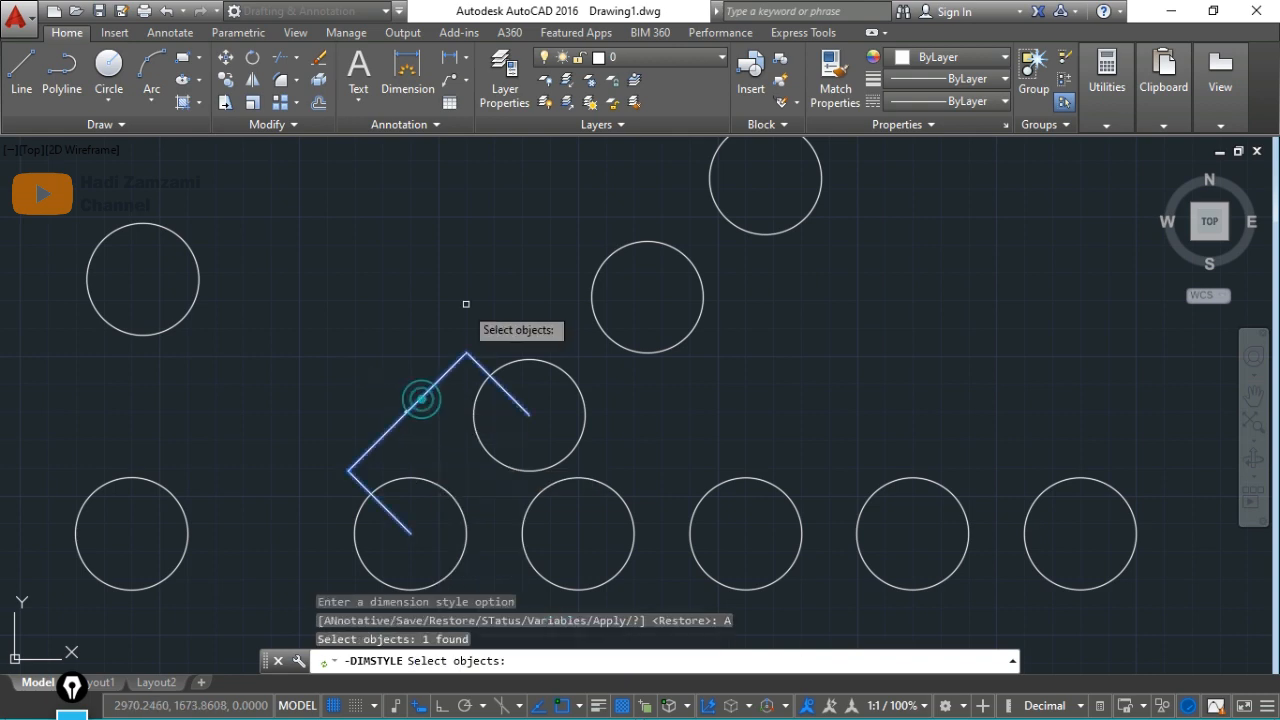
key("Return")
Step: Examine the text and arrows of the updated aligned dimension between the two circle centers up close
scroll(400, 400, "up", 6)
scroll(498, 460, "down", 4)
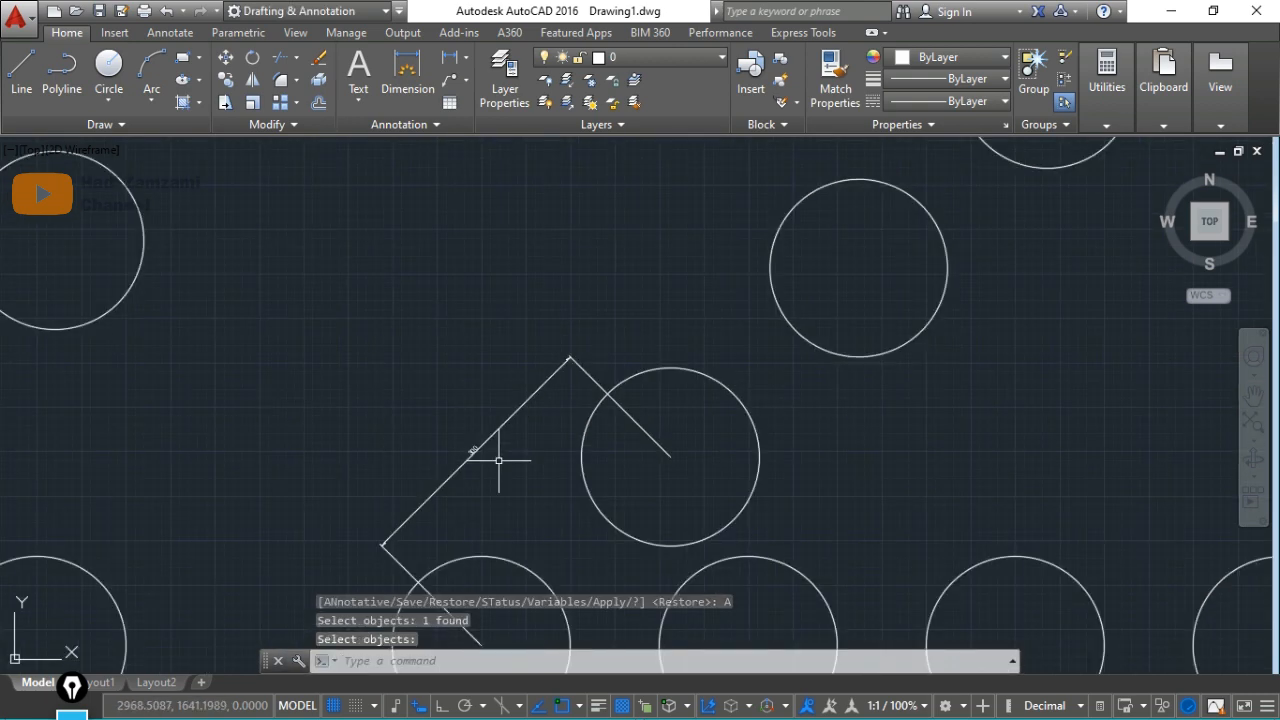
scroll(498, 460, "up", 4)
middle_click_drag(571, 509, 606, 343)
scroll(601, 348, "down", 4)
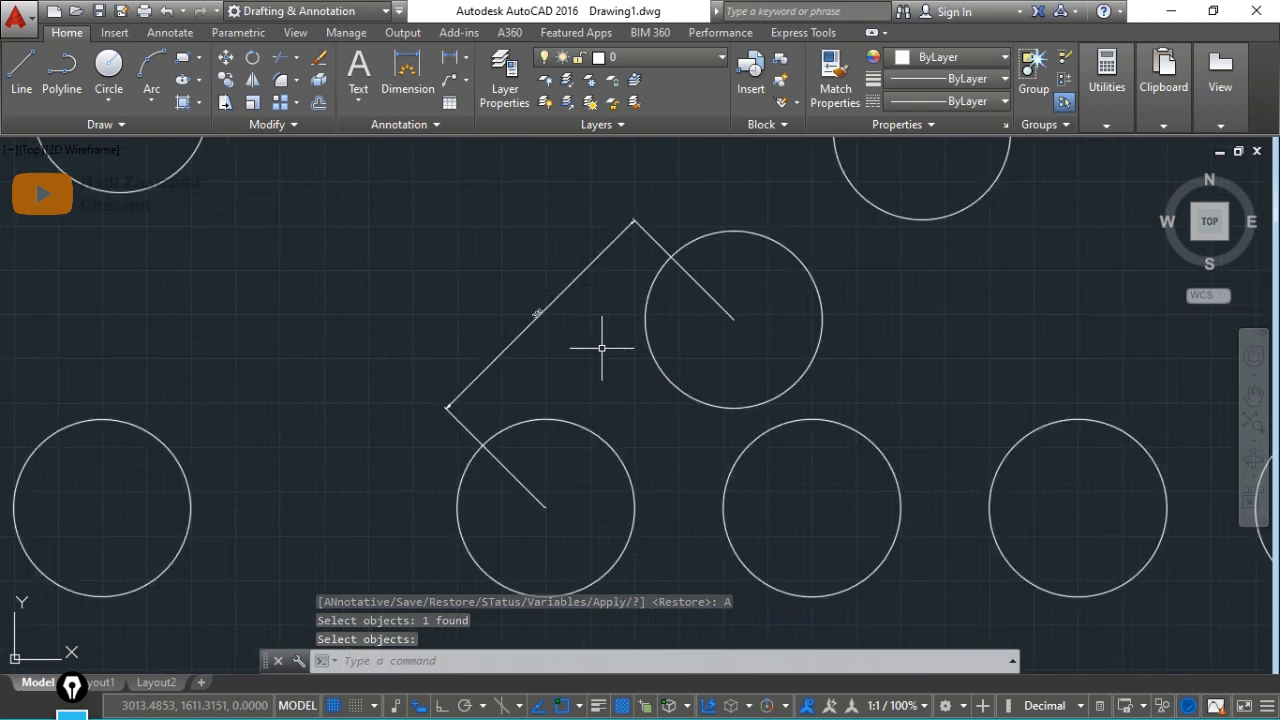
scroll(601, 348, "up", 2)
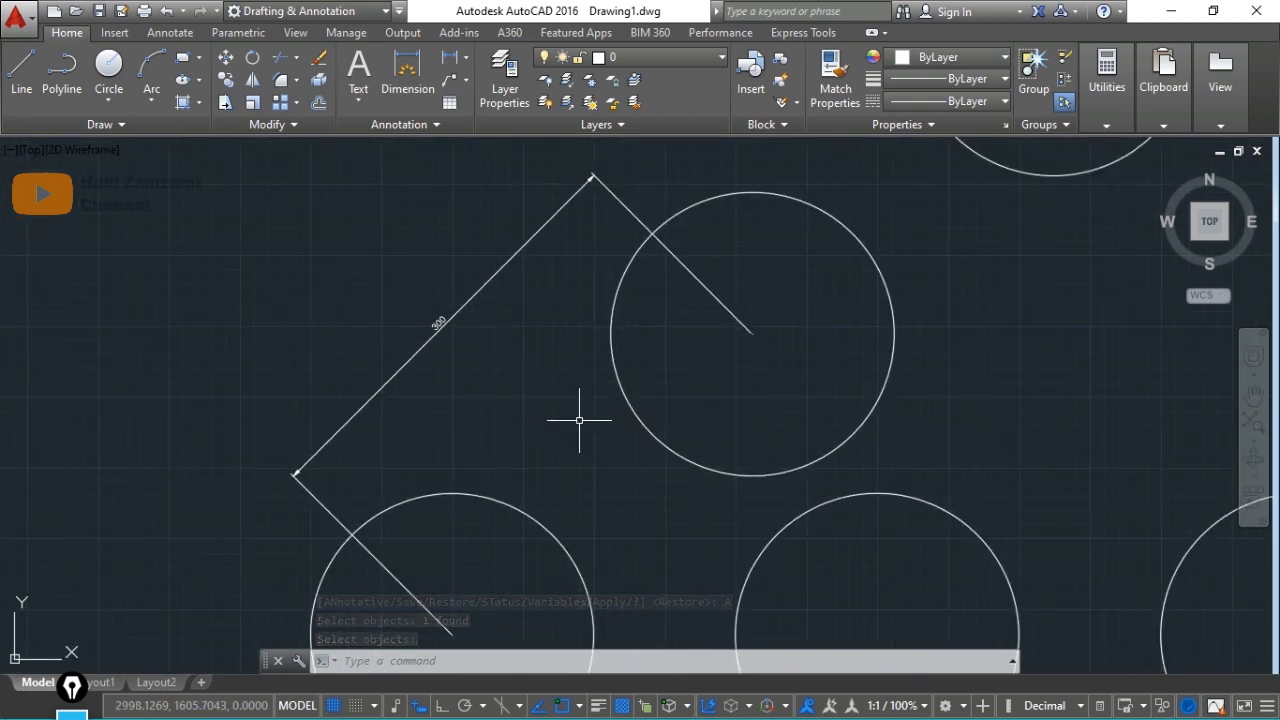
scroll(611, 434, "down", 6)
middle_click_drag(474, 477, 443, 512)
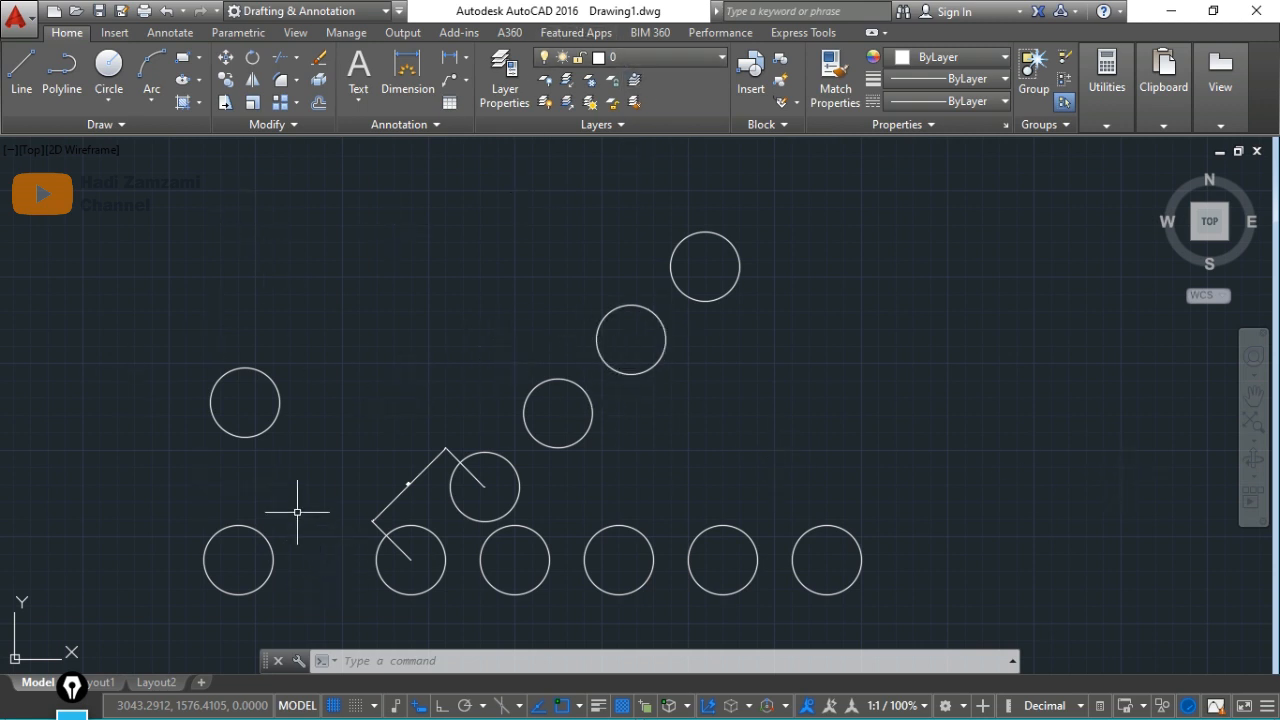
Step: Copy the lone circle above the row's far-left circle a short distance up and to the right using Copy Here
middle_click_drag(394, 424, 505, 412)
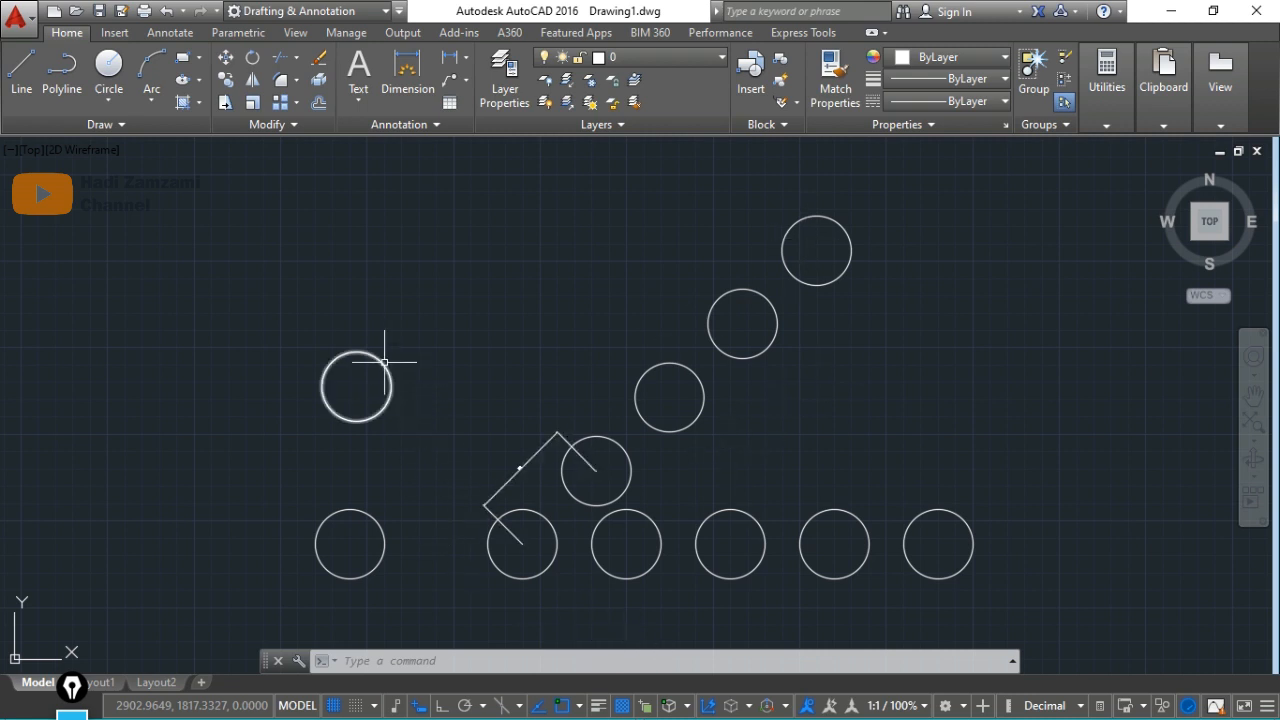
right_click(419, 332)
key("Escape")
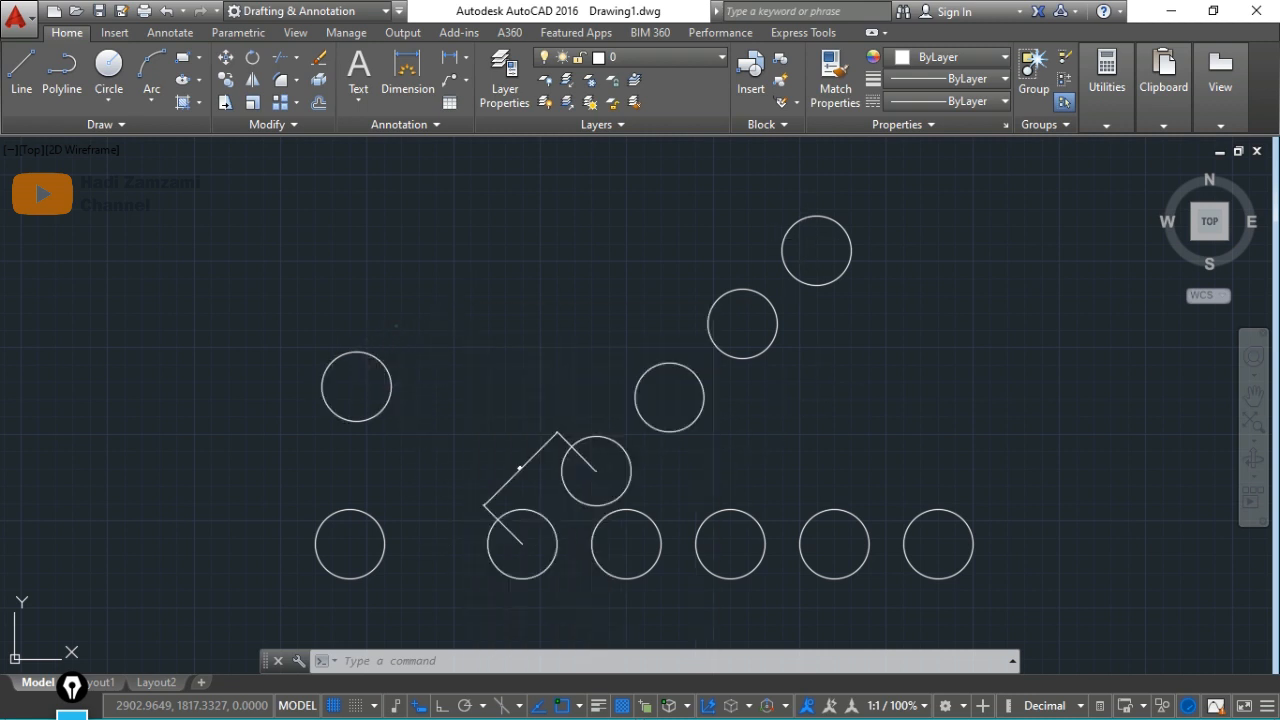
left_click(393, 325)
left_click(354, 383)
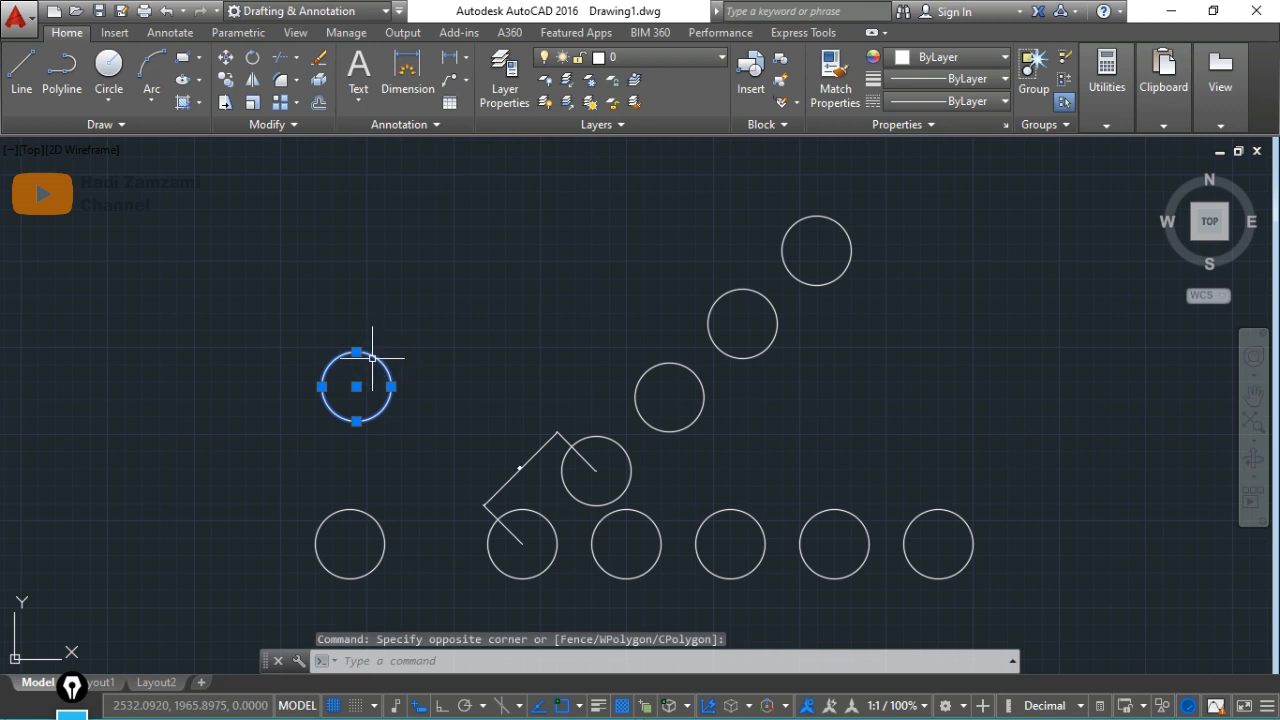
right_click_drag(372, 357, 513, 318)
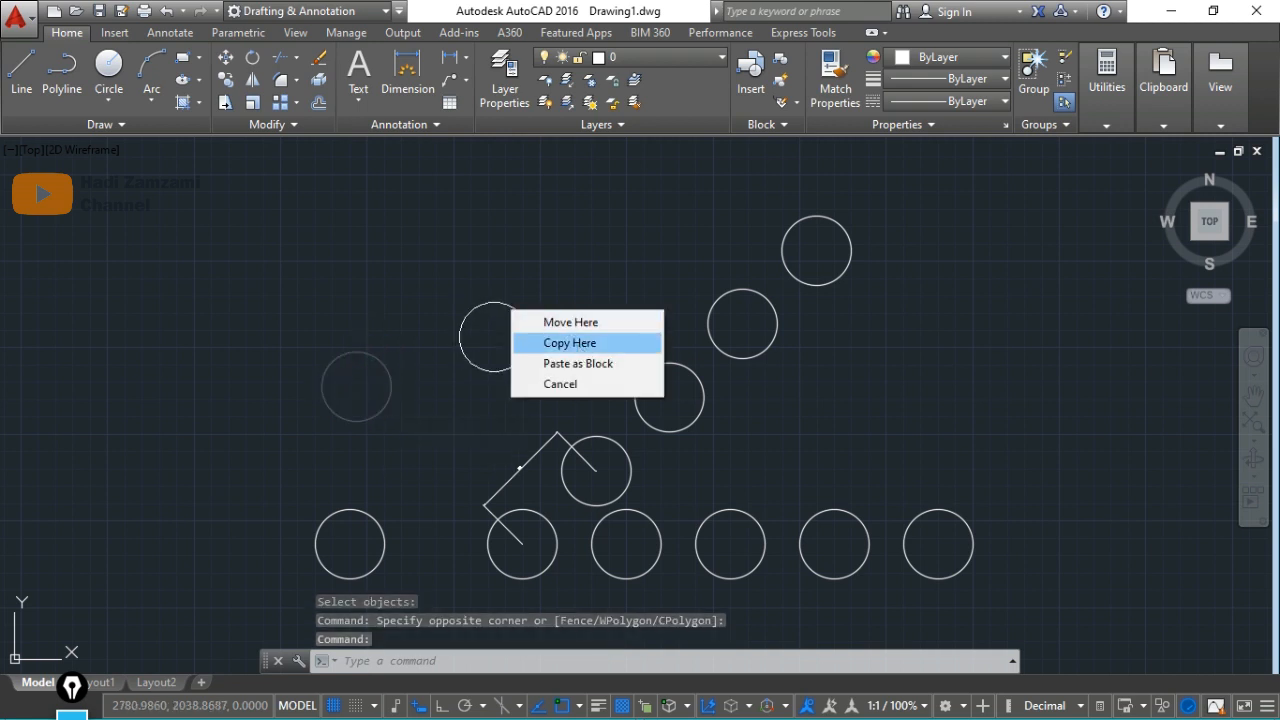
left_click(569, 343)
middle_click_drag(834, 371, 760, 383)
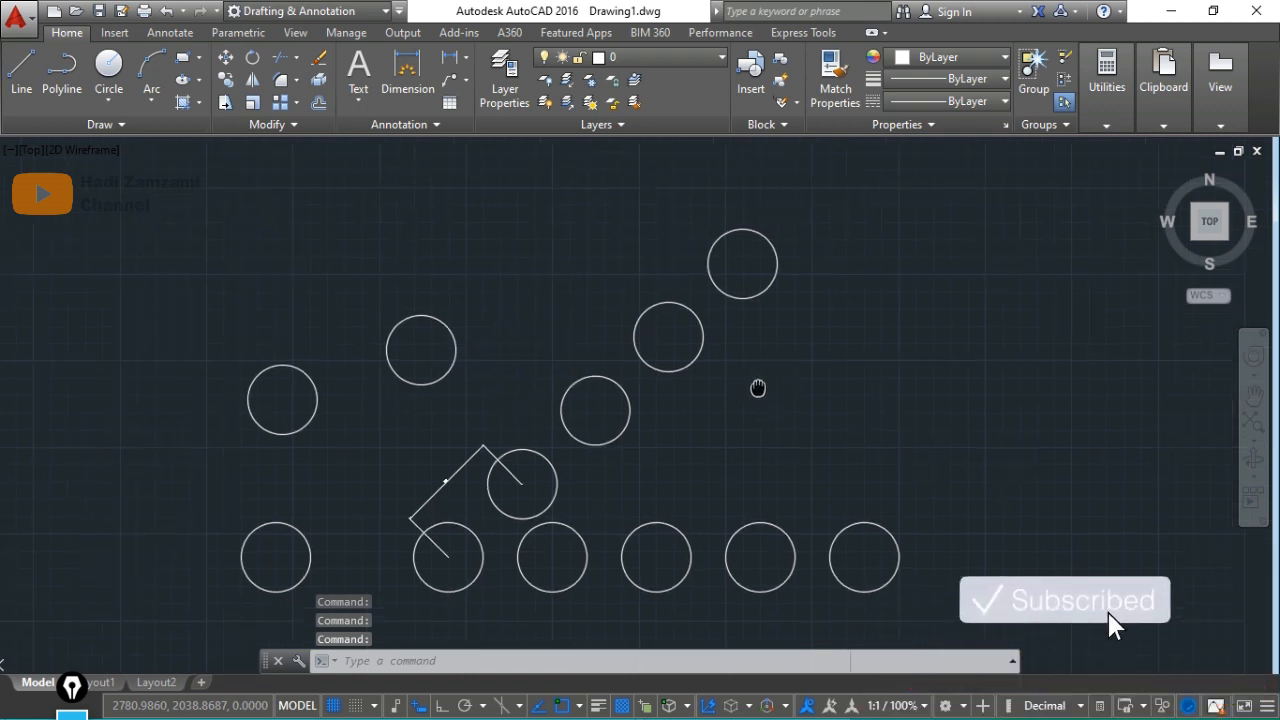
middle_click_drag(686, 424, 674, 414)
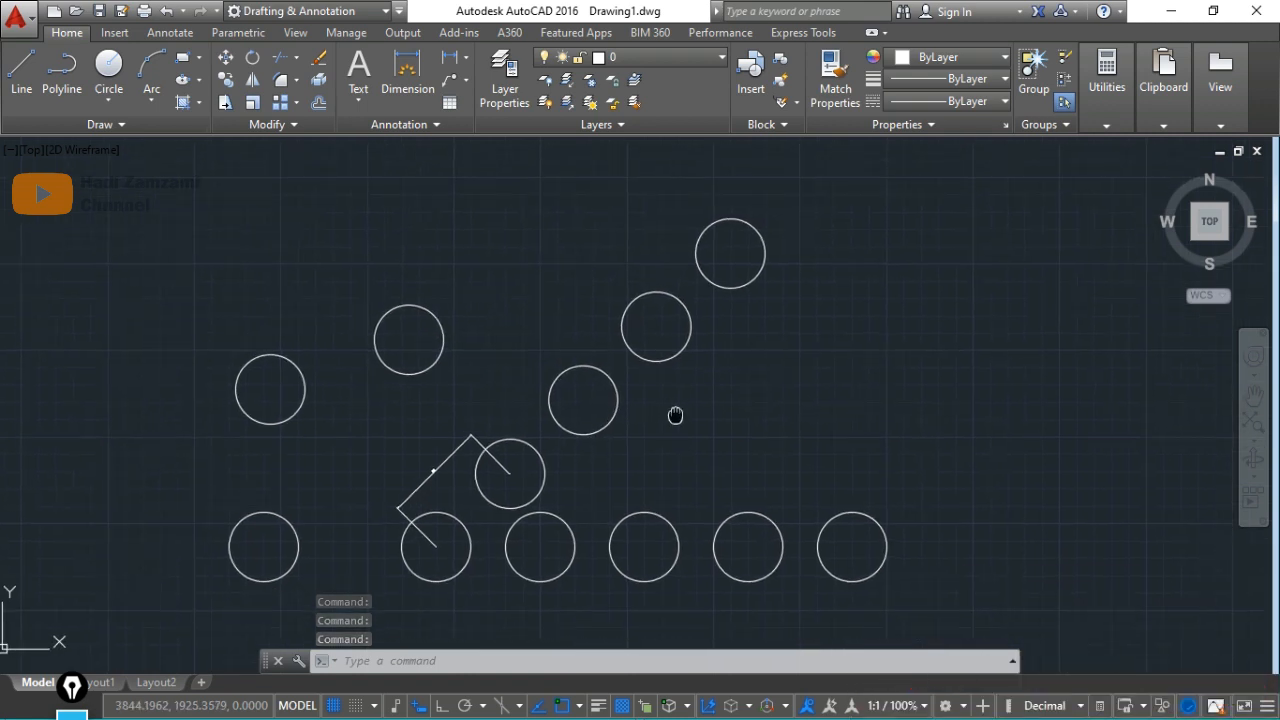